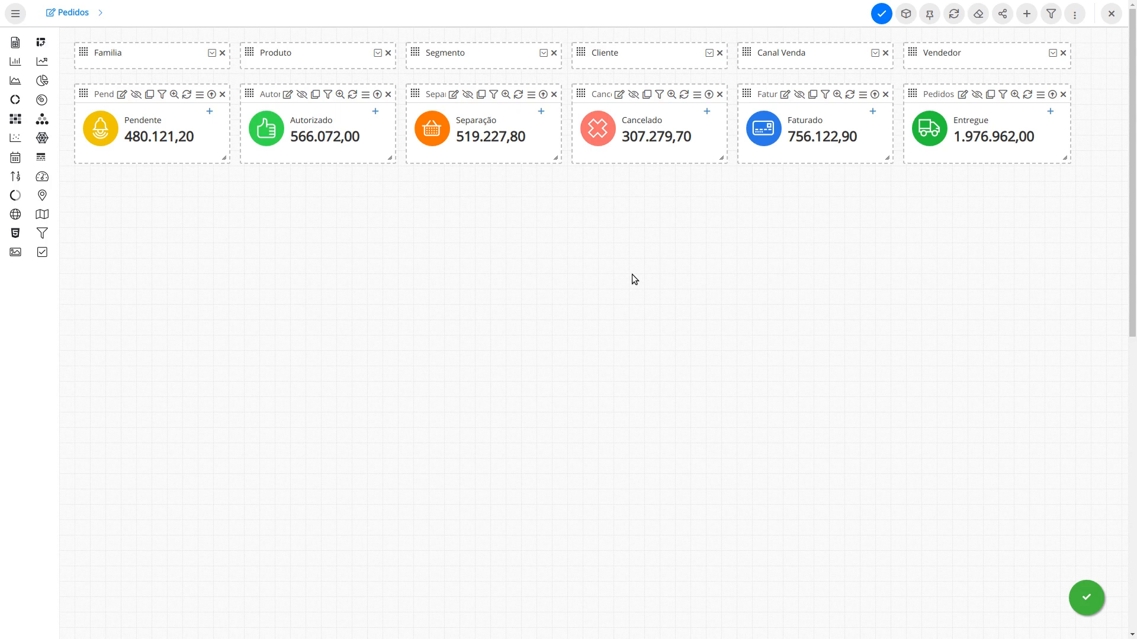
# Step: Inspect the dashboard's data structure, then close the query definition wizard without changes
pyautogui.click(906, 14)
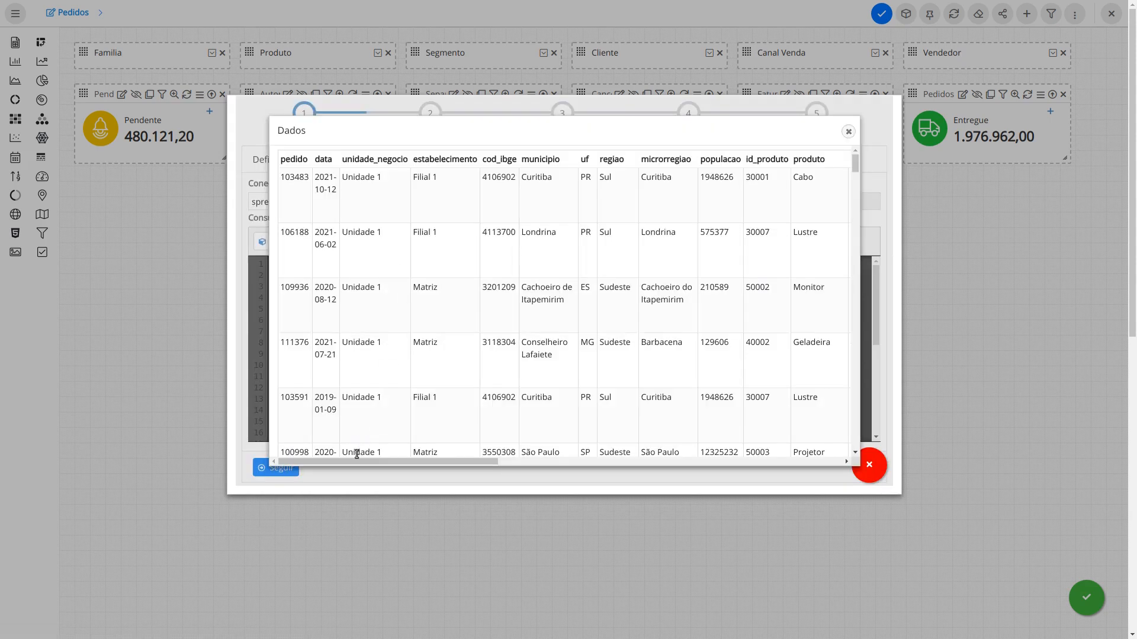
pyautogui.moveTo(357, 458); pyautogui.dragTo(695, 444)
pyautogui.click(848, 131)
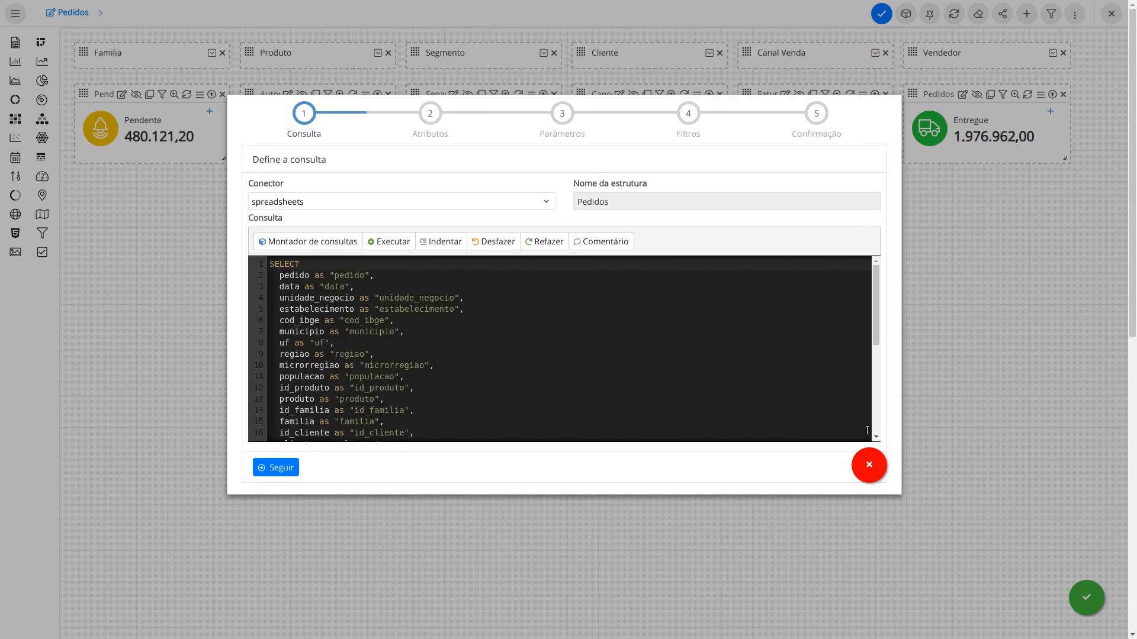
pyautogui.click(869, 465)
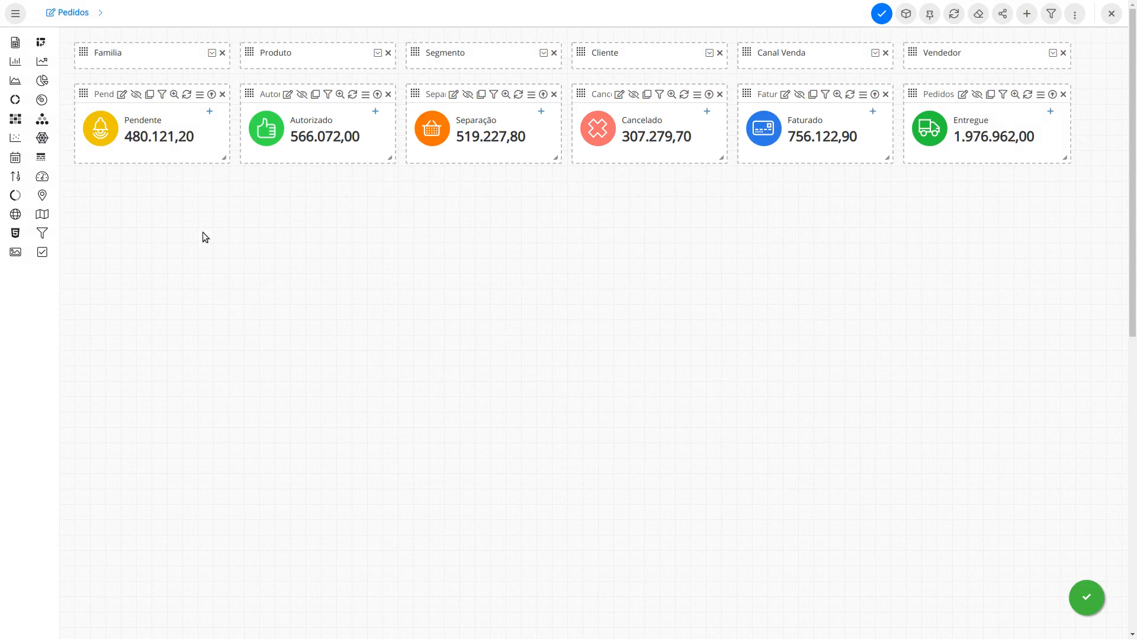
# Step: Place a new pivot table with row groupings Pedido, Data and Status
pyautogui.moveTo(41, 42); pyautogui.dragTo(83, 178)
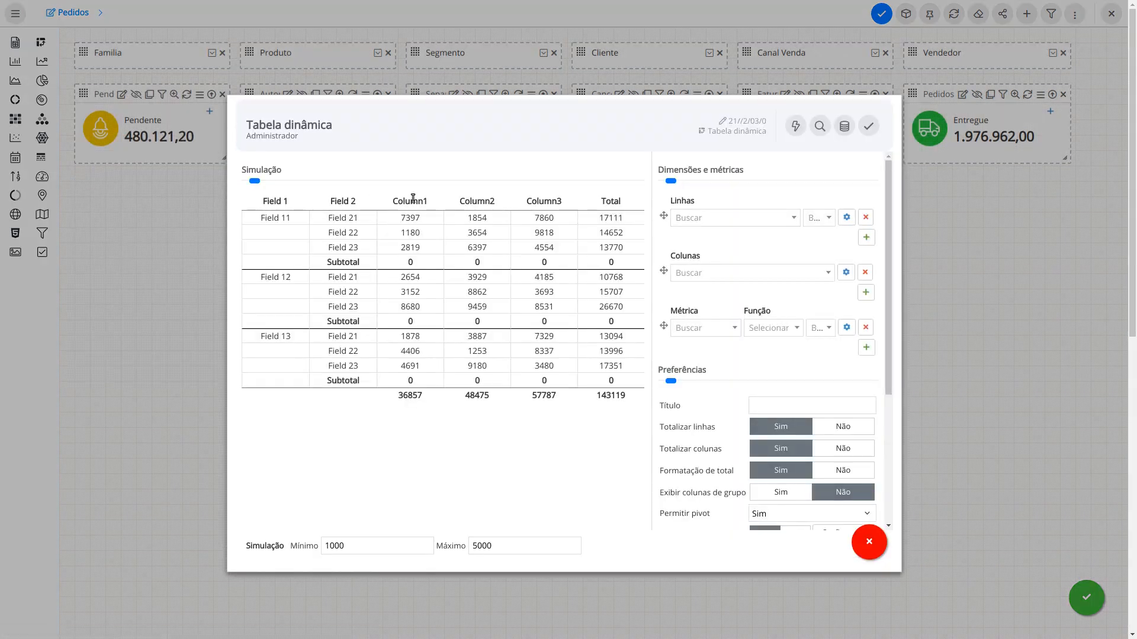
pyautogui.click(709, 220)
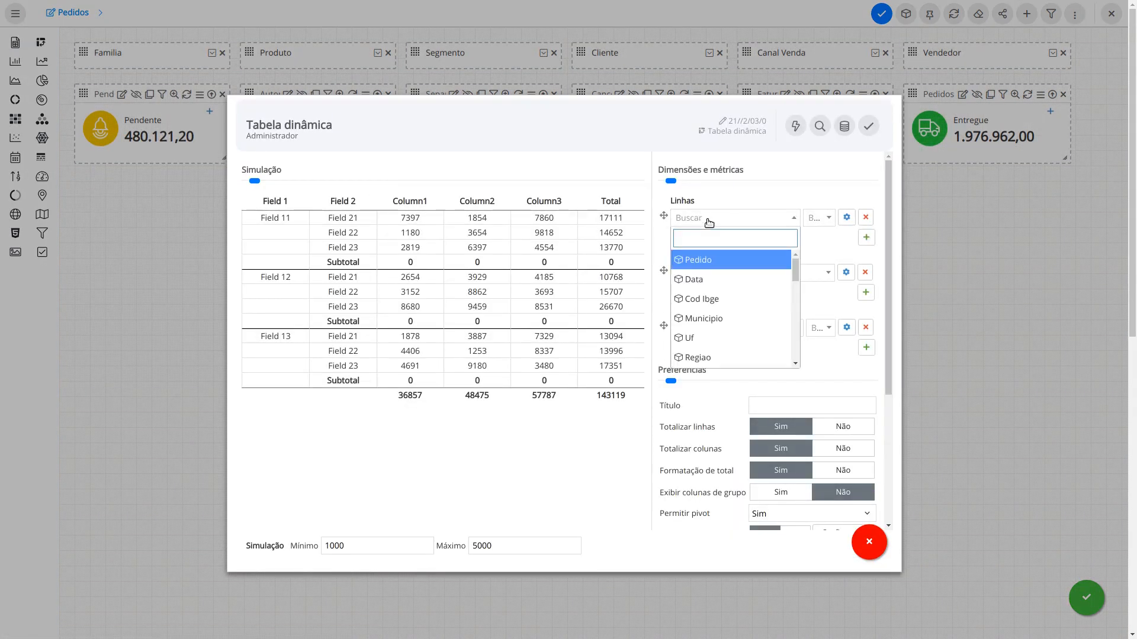
pyautogui.write('pedi')
pyautogui.press('Return')
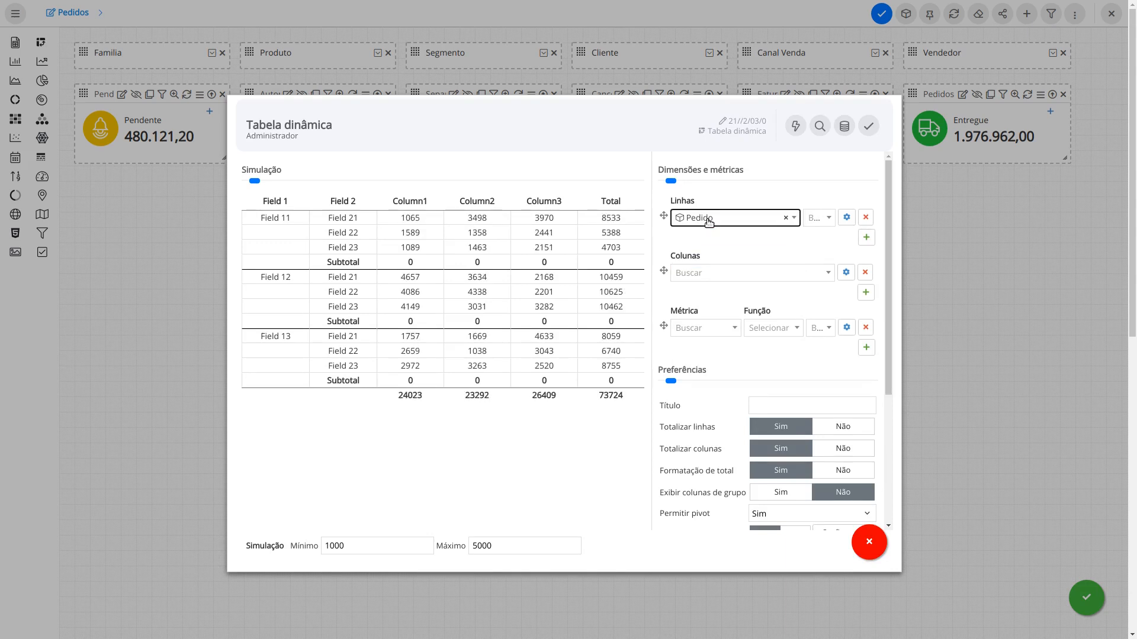
pyautogui.click(866, 237)
pyautogui.click(734, 237)
pyautogui.write('data')
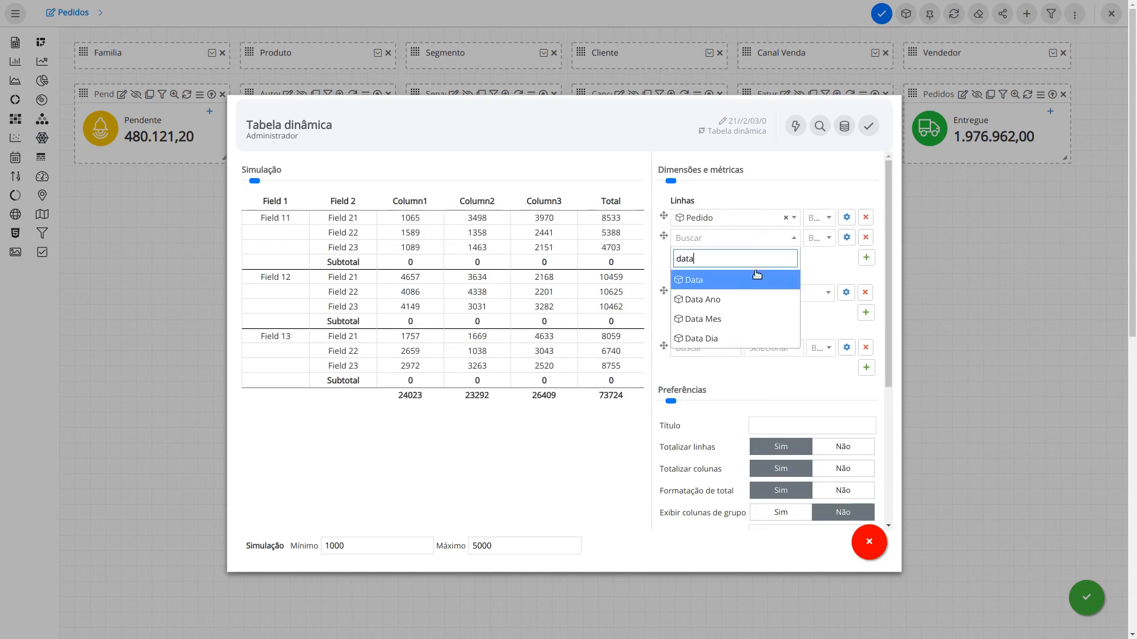
pyautogui.press('Return')
pyautogui.click(865, 257)
pyautogui.click(761, 258)
pyautogui.write('sta')
pyautogui.click(743, 300)
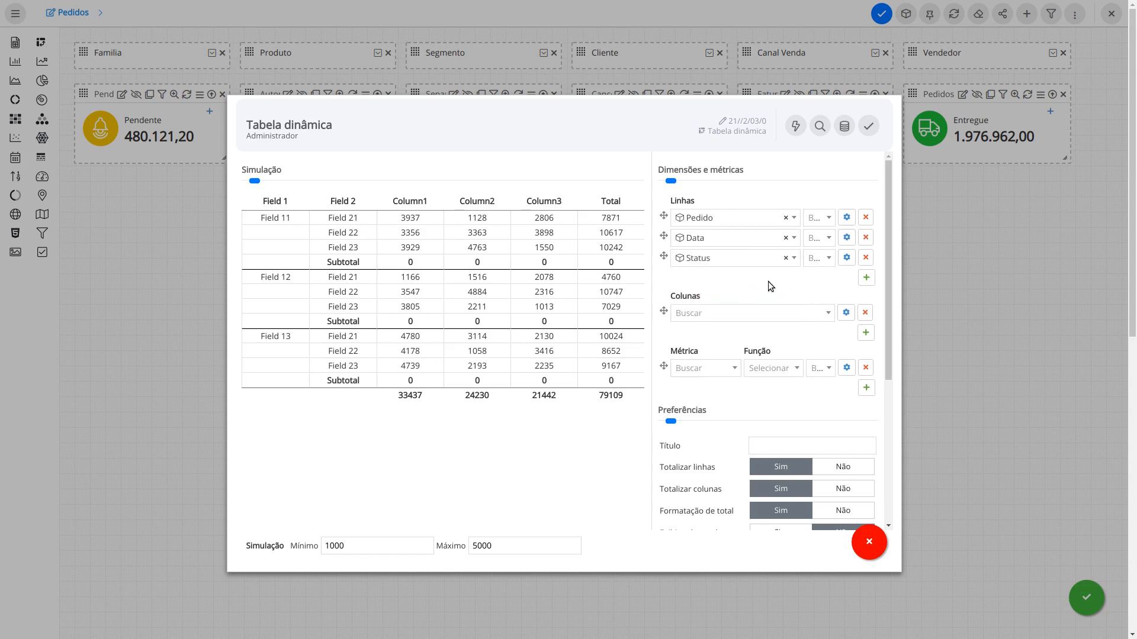
# Step: Add metrics Quantidade and Total, both aggregated with Soma
pyautogui.click(716, 374)
pyautogui.click(712, 423)
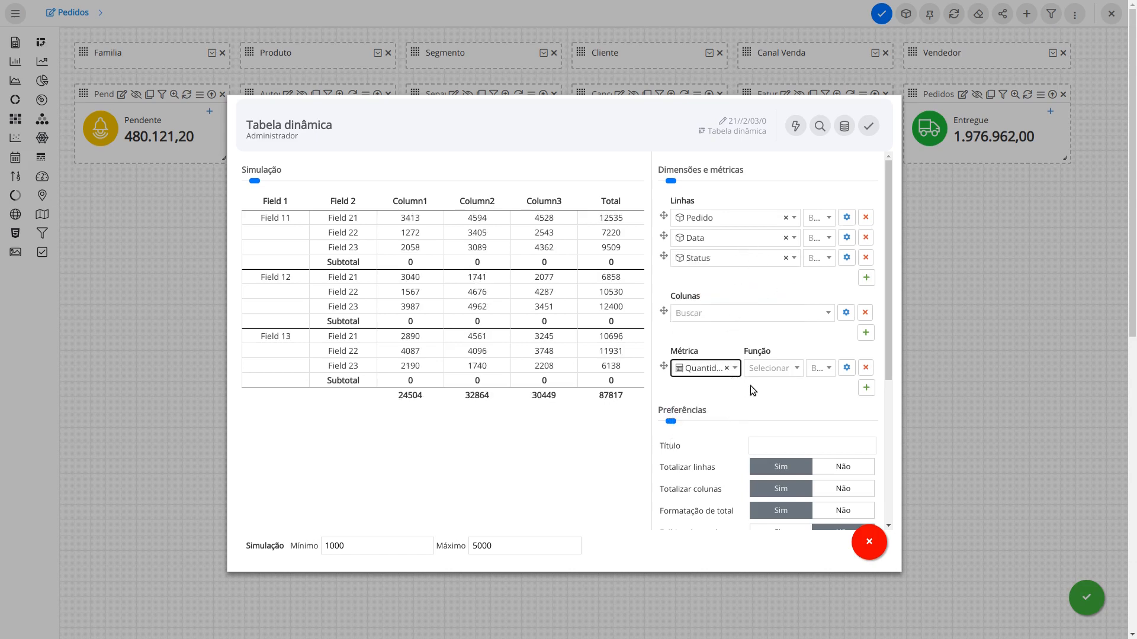
pyautogui.click(868, 392)
pyautogui.click(705, 389)
pyautogui.click(711, 469)
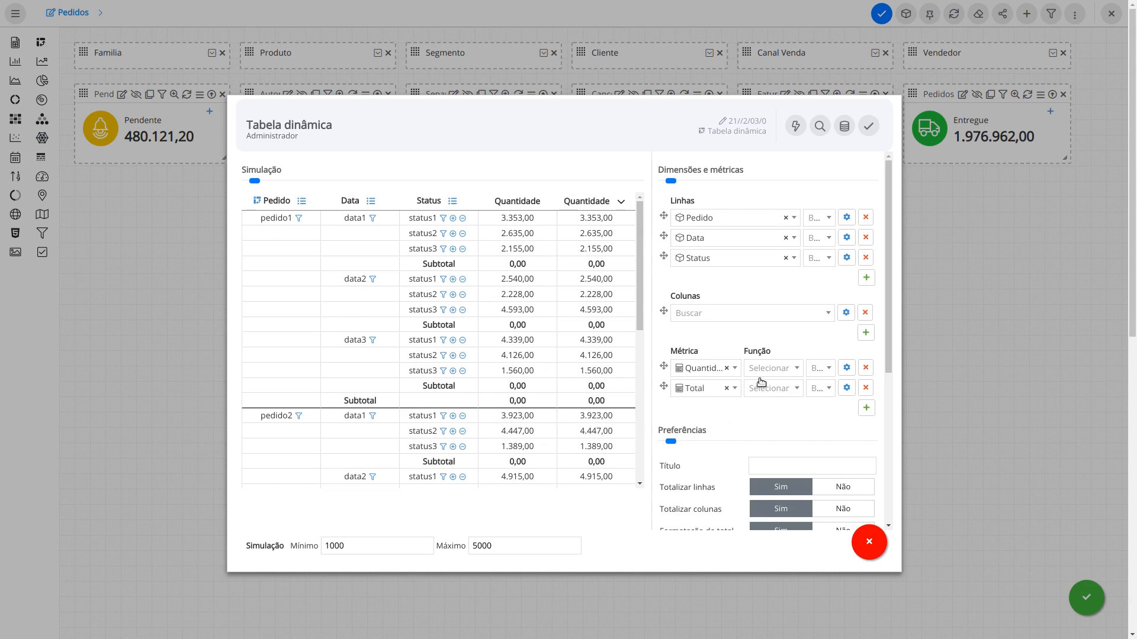
pyautogui.click(764, 390)
pyautogui.click(765, 409)
pyautogui.click(766, 391)
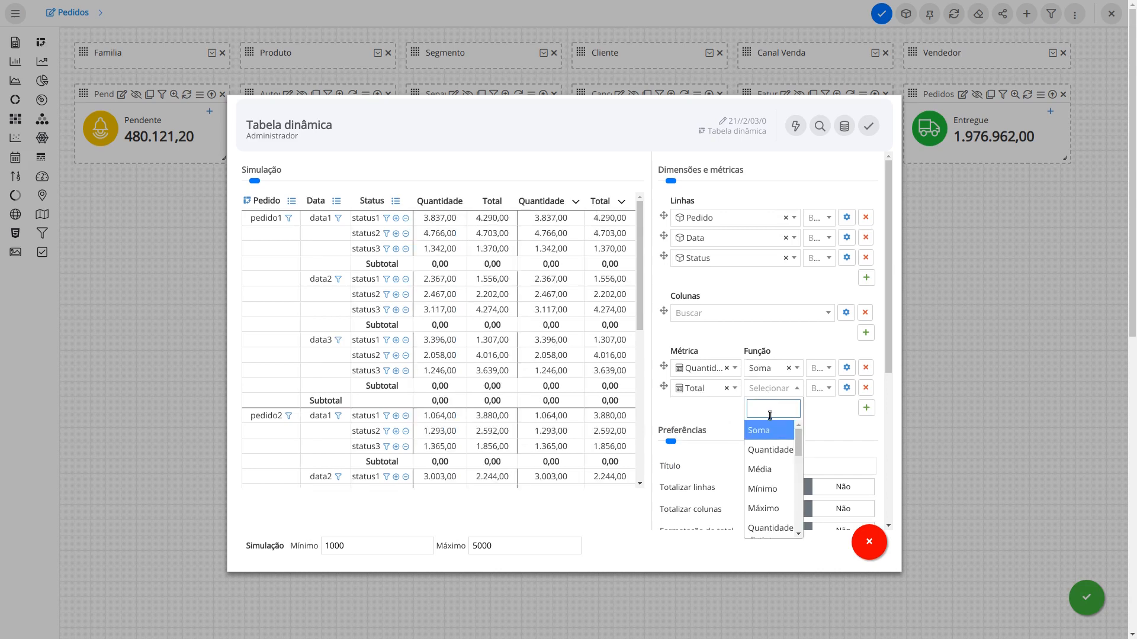
pyautogui.click(772, 429)
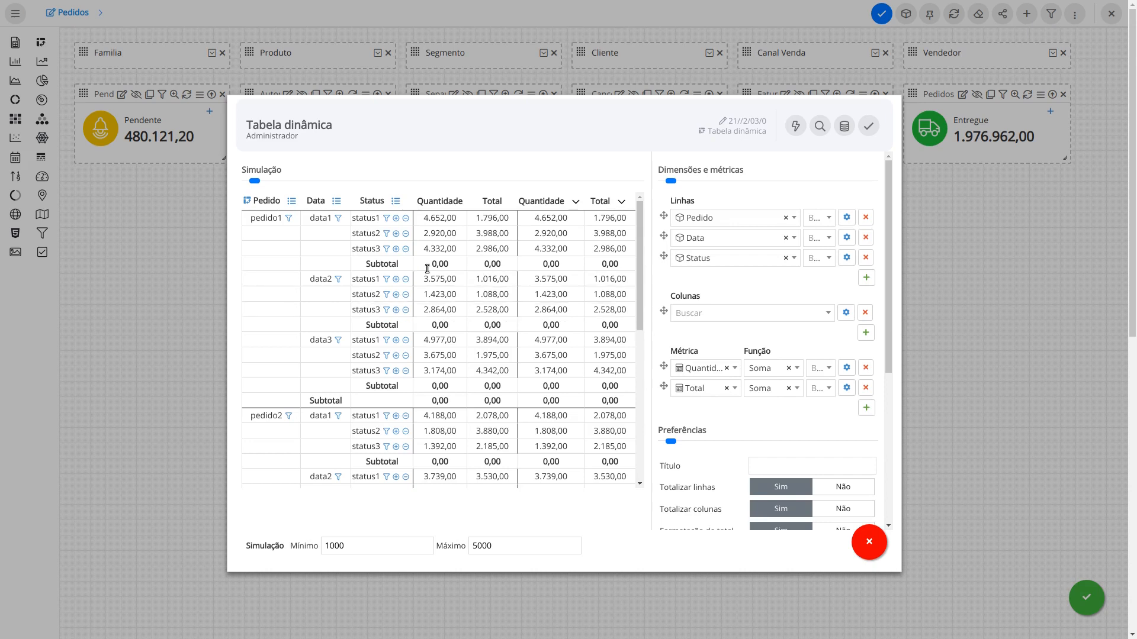
pyautogui.moveTo(645, 260); pyautogui.dragTo(709, 428)
# Step: Set Totalizar linhas to Não and Subtotais to Não in the pivot Preferências
pyautogui.scroll(-1, 714, 438)
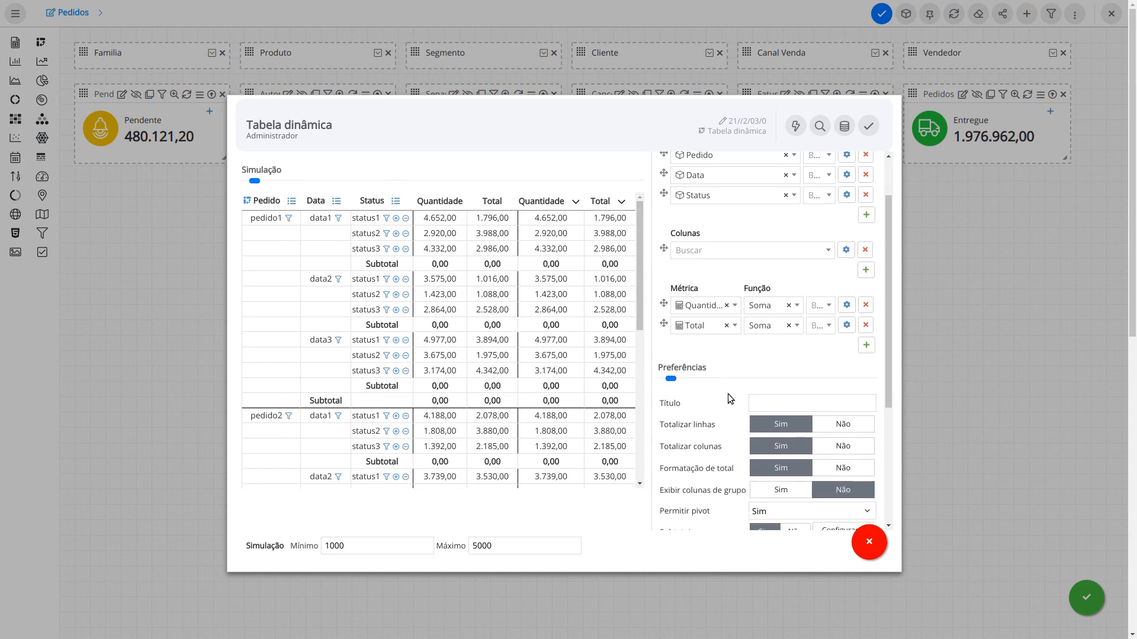
pyautogui.click(831, 426)
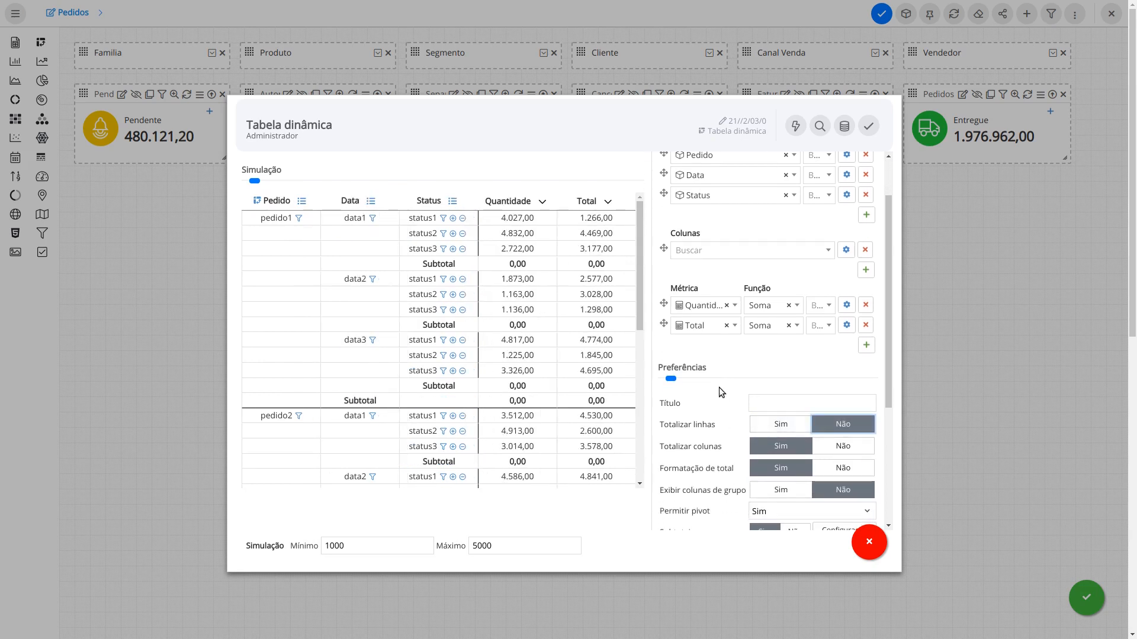
pyautogui.scroll(-1, 719, 387)
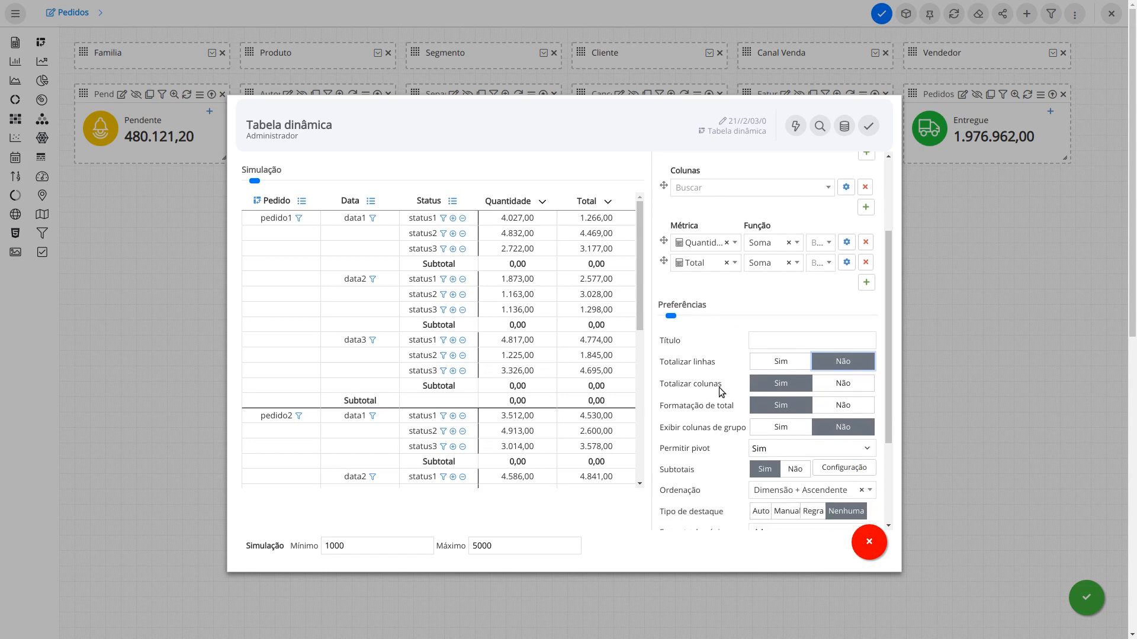
pyautogui.click(794, 469)
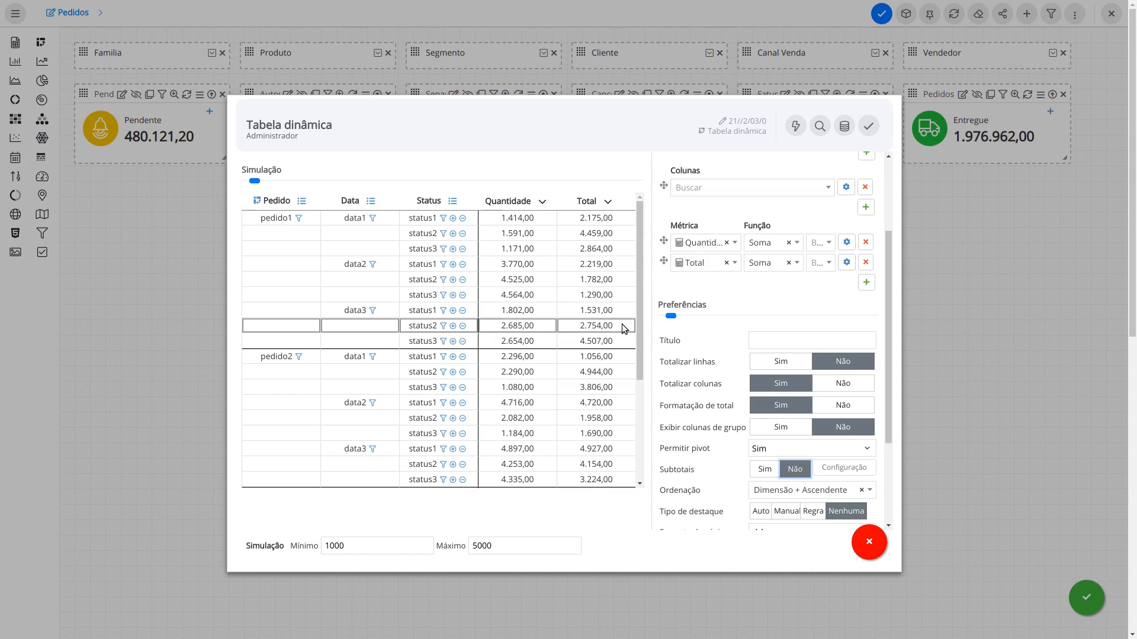
pyautogui.moveTo(634, 276); pyautogui.dragTo(628, 217)
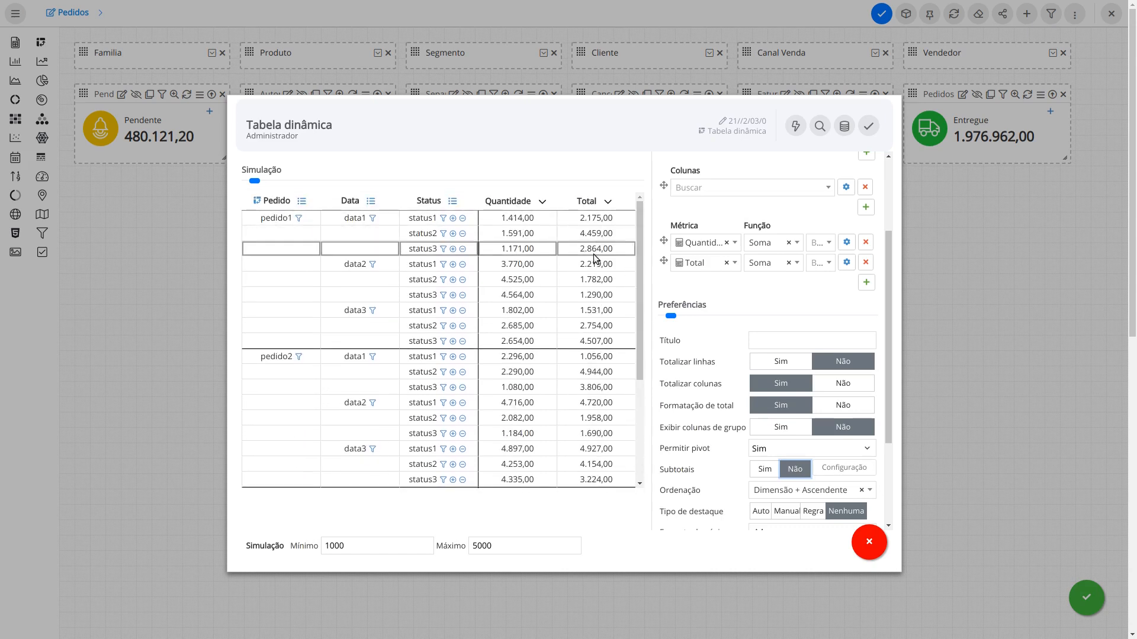
pyautogui.scroll(2, 766, 266)
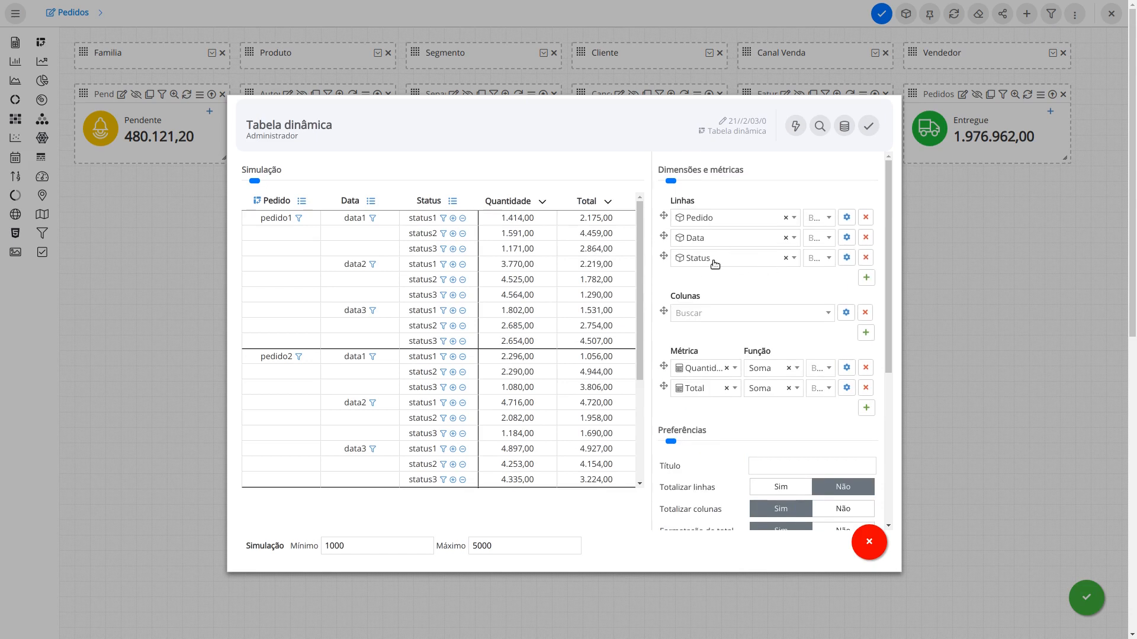
# Step: Save the pivot table as the report 'Pedidos tabela' on the Pedidos dashboard
pyautogui.click(868, 125)
pyautogui.click(644, 216)
pyautogui.press('BackSpace')
pyautogui.press('BackSpace')
pyautogui.press('BackSpace')
pyautogui.press('BackSpace')
pyautogui.press('BackSpace')
pyautogui.press('BackSpace')
pyautogui.press('BackSpace')
pyautogui.press('BackSpace')
pyautogui.press('BackSpace')
pyautogui.press('BackSpace')
pyautogui.press('BackSpace')
pyautogui.press('BackSpace')
pyautogui.press('BackSpace')
pyautogui.press('BackSpace')
pyautogui.press('BackSpace')
pyautogui.press('BackSpace')
pyautogui.press('BackSpace')
pyautogui.press('BackSpace')
pyautogui.press('BackSpace')
pyautogui.press('BackSpace')
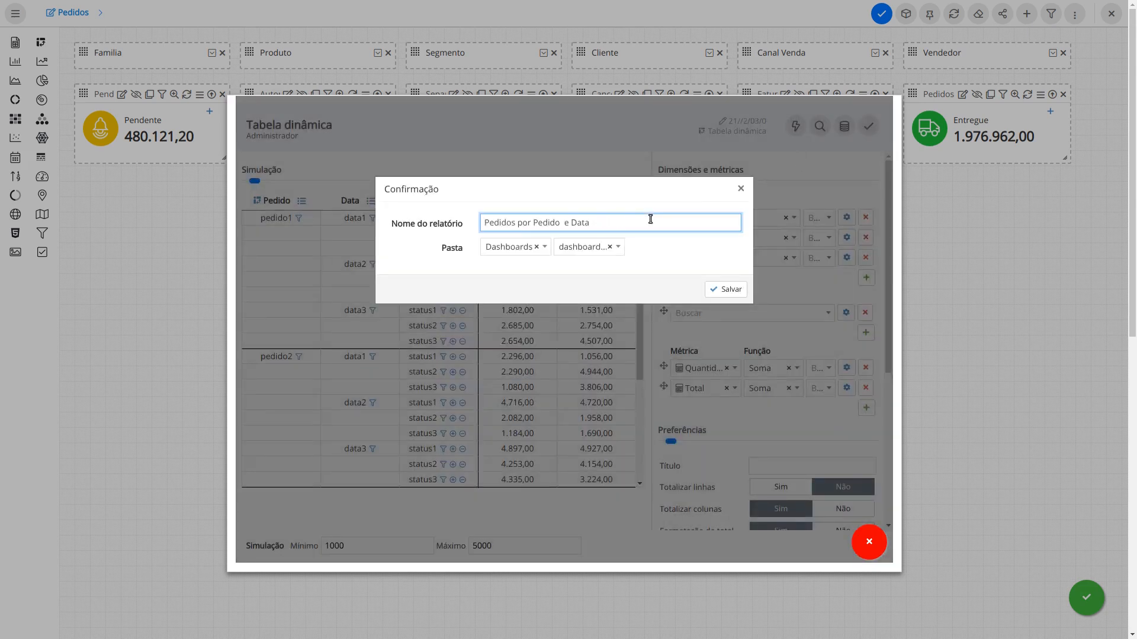
pyautogui.write('tabela')
pyautogui.click(724, 289)
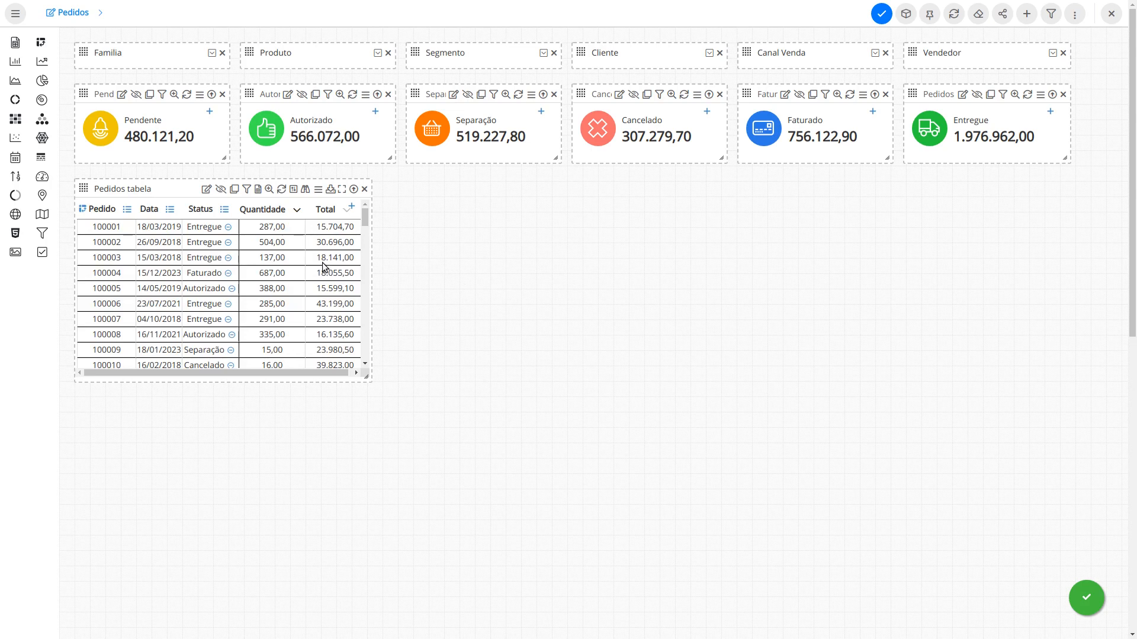
pyautogui.scroll(-5, 297, 240)
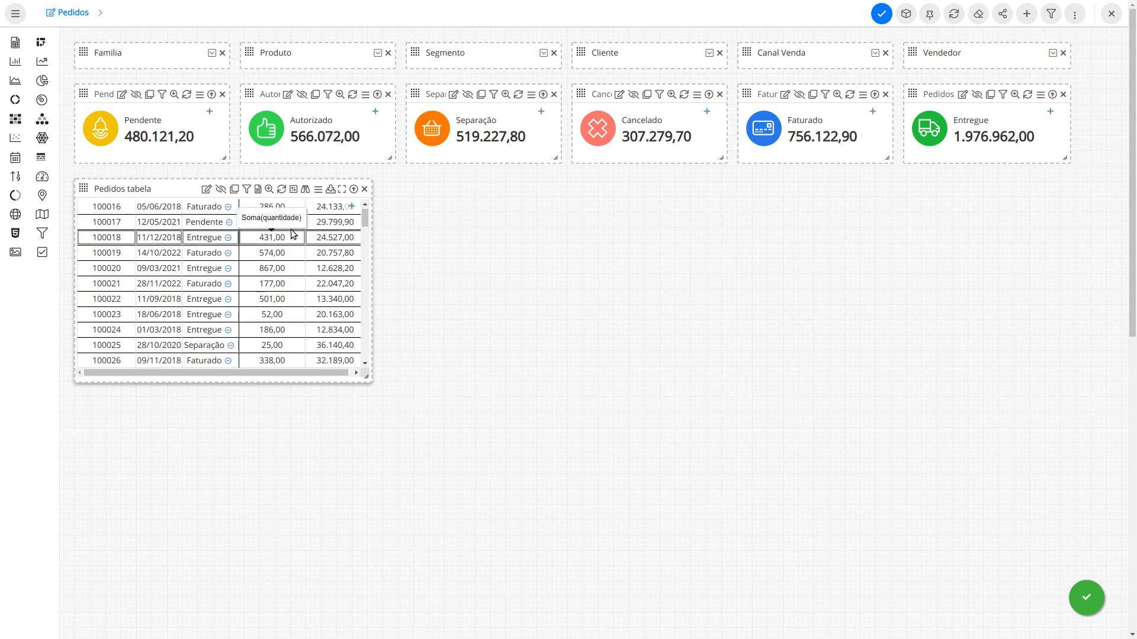
# Step: Filter Pedidos tabela to Ano atual and Mês atual, enlarge the widget, and reopen its editor
pyautogui.click(246, 190)
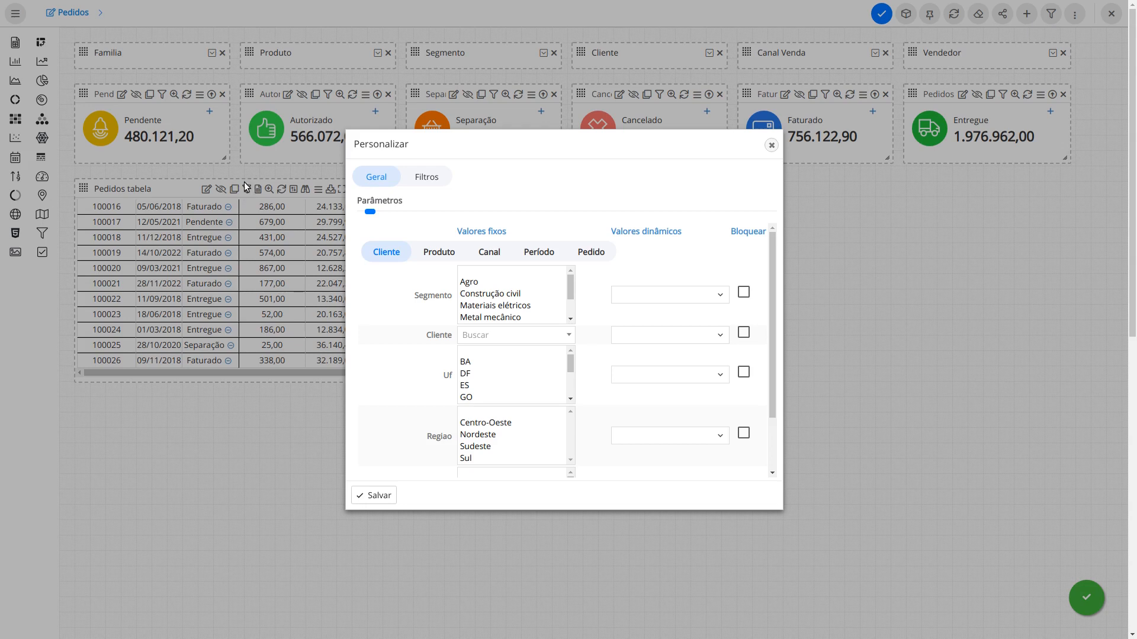
pyautogui.click(540, 254)
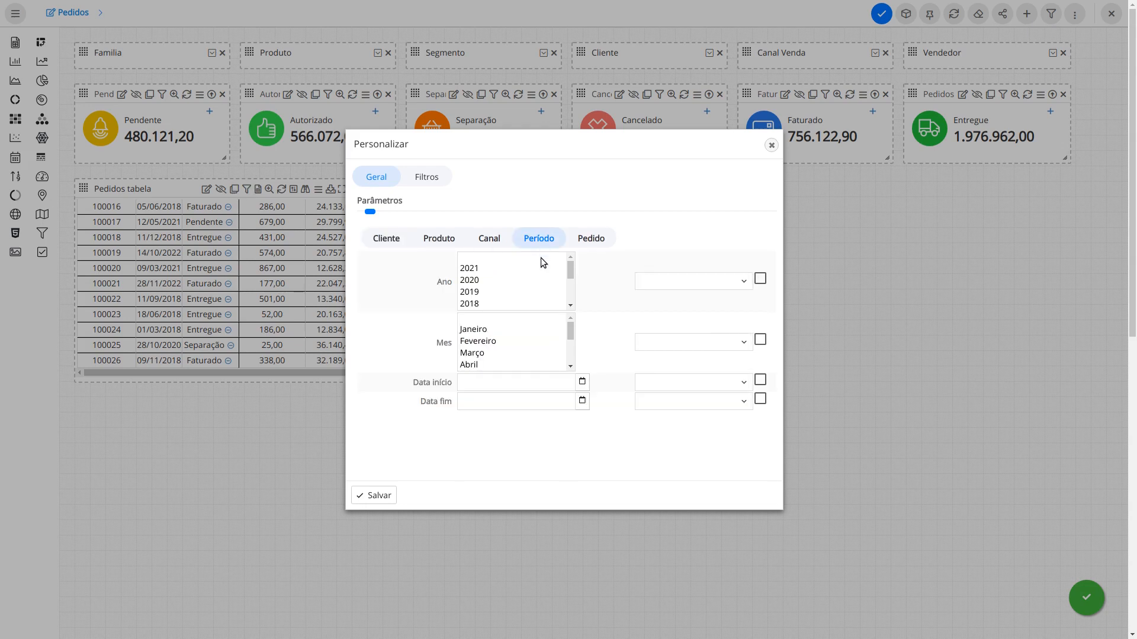
pyautogui.click(706, 282)
pyautogui.click(701, 342)
pyautogui.click(673, 343)
pyautogui.click(681, 545)
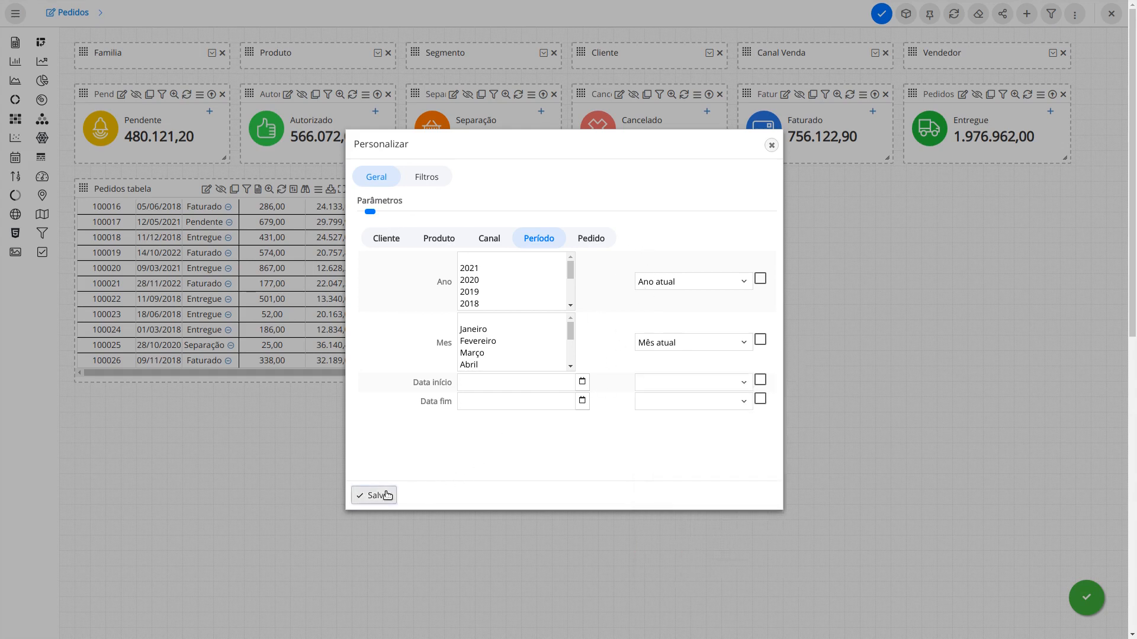
pyautogui.click(382, 496)
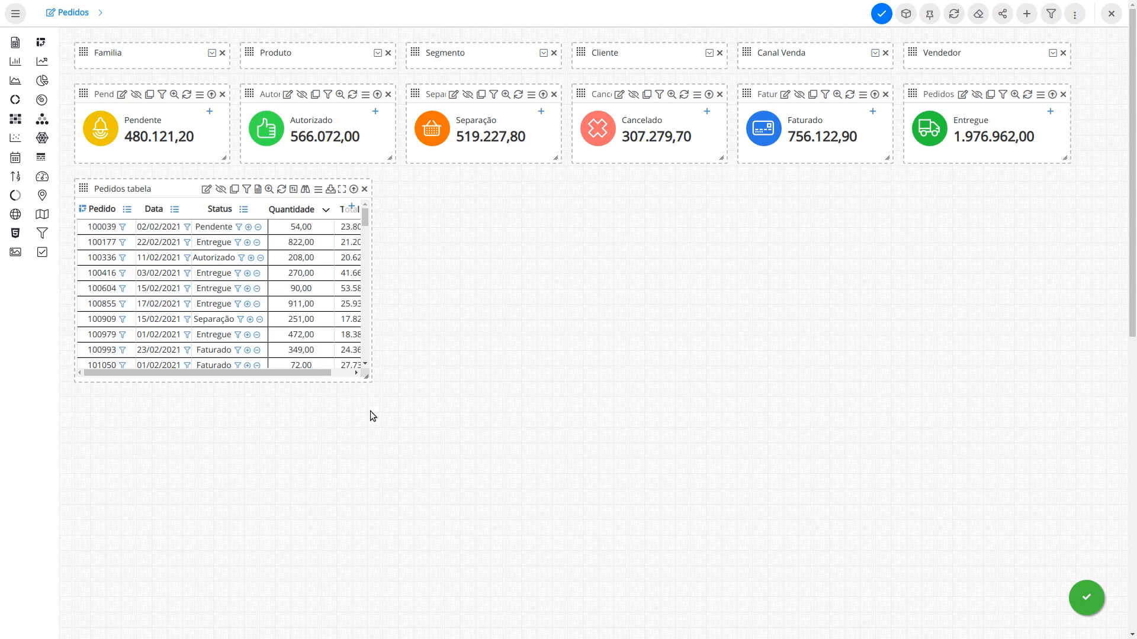
pyautogui.moveTo(365, 375); pyautogui.dragTo(387, 474)
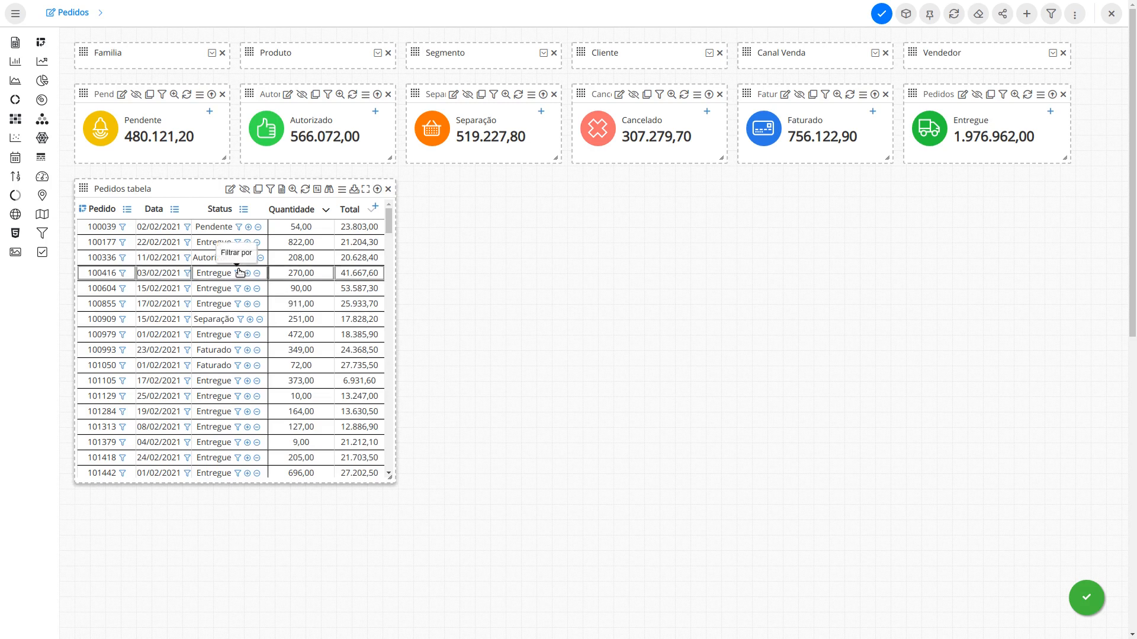
pyautogui.click(230, 191)
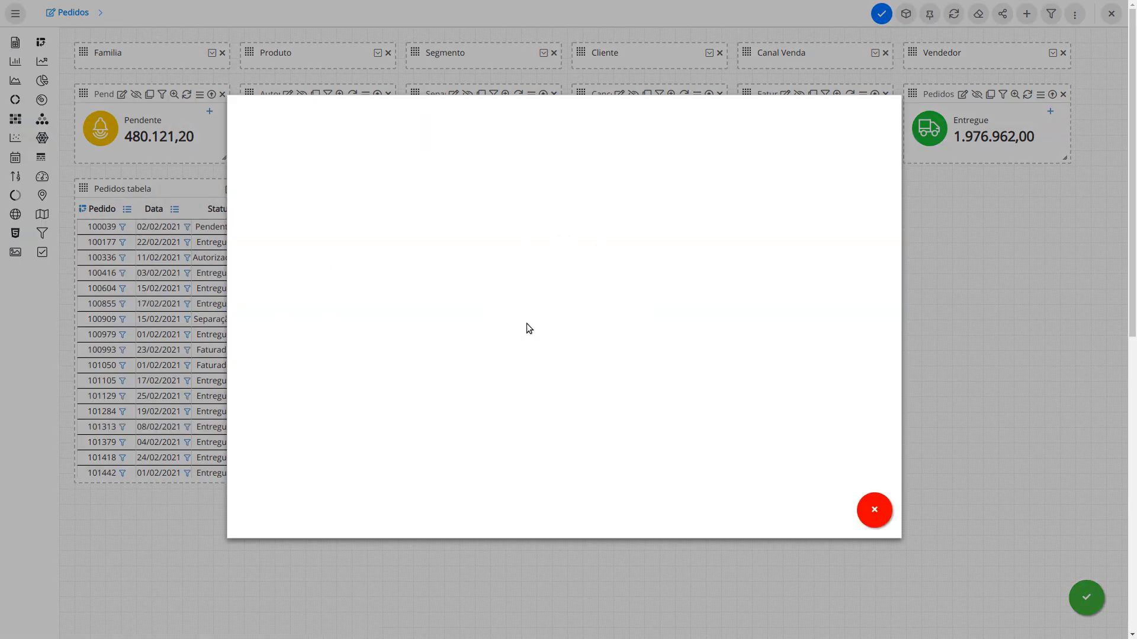
# Step: Set Tipo de destaque to Regra and open the Formatação condicional editor
pyautogui.scroll(-4, 681, 348)
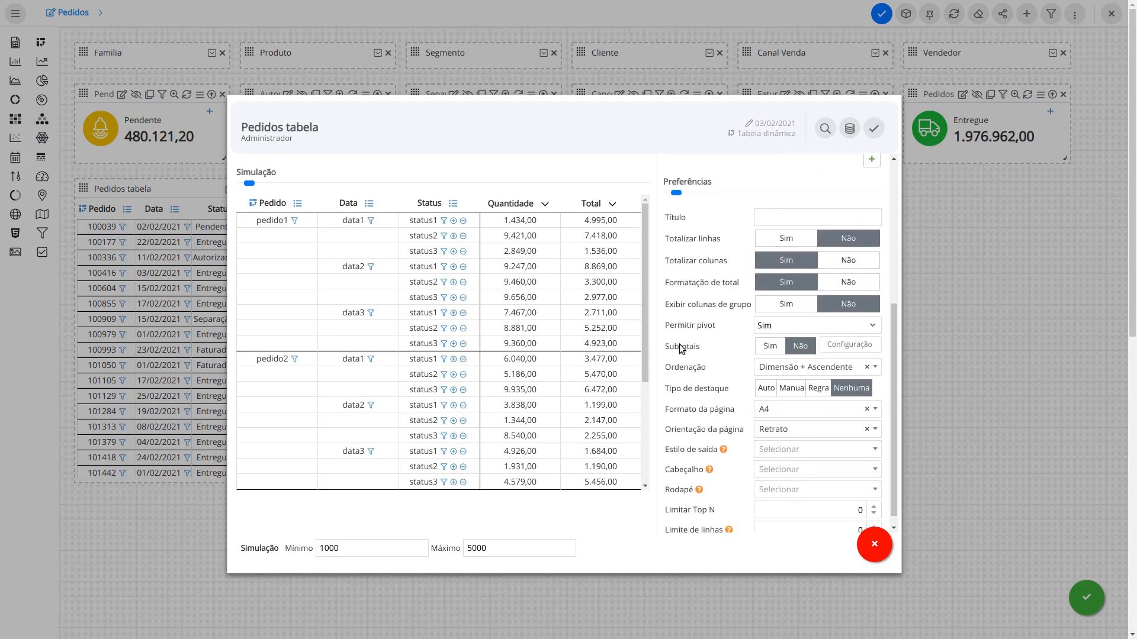
pyautogui.click(764, 388)
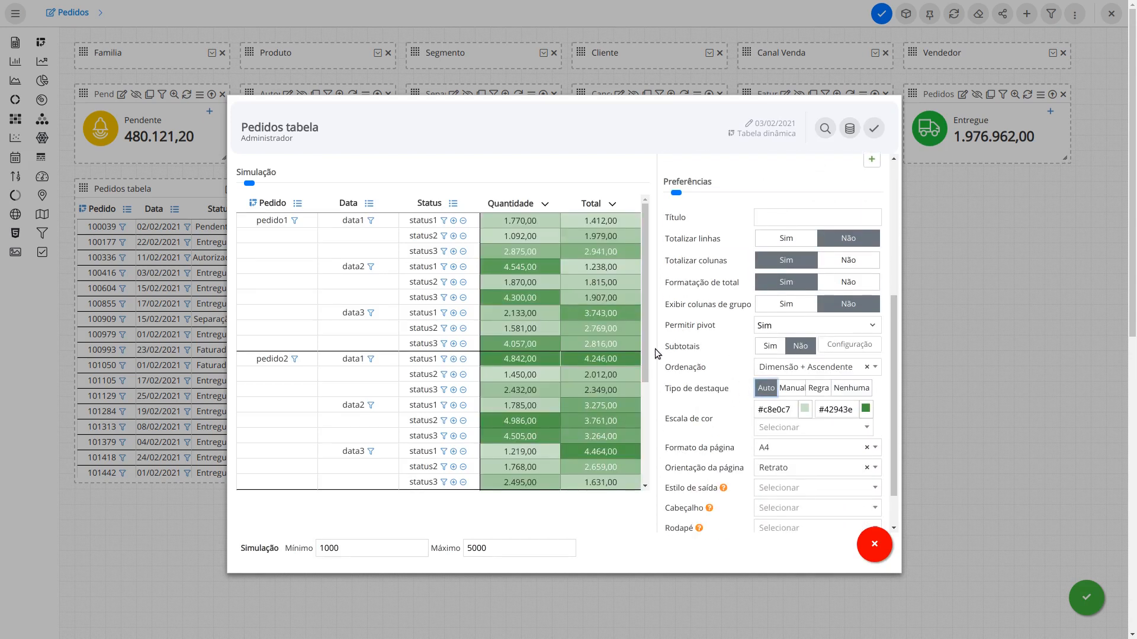
pyautogui.click(784, 388)
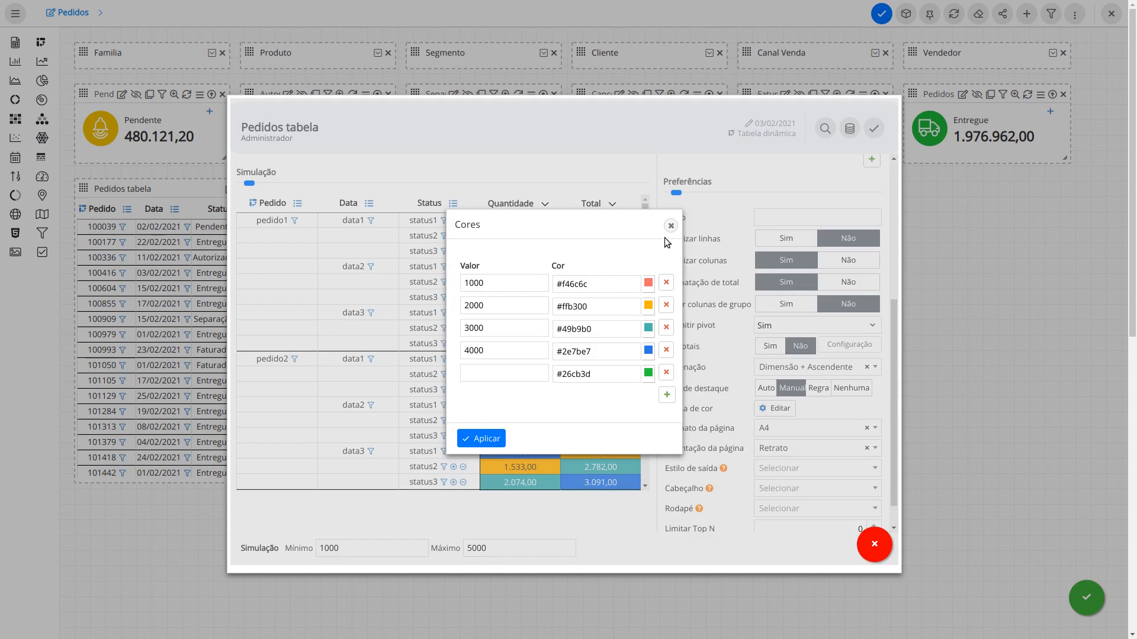
pyautogui.click(670, 226)
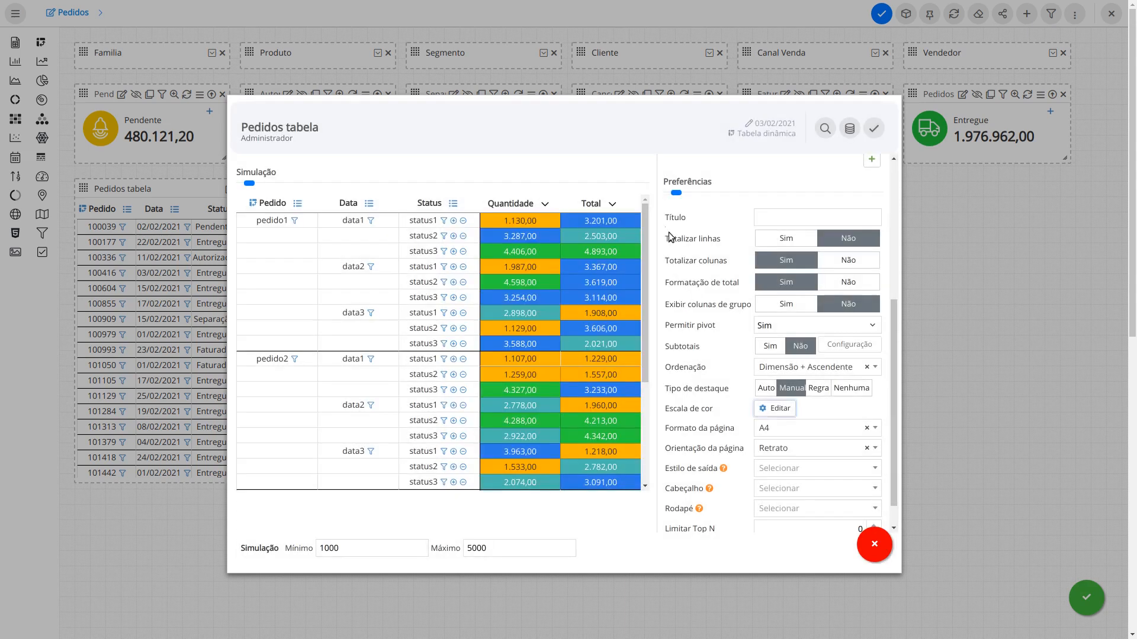
pyautogui.click(818, 388)
pyautogui.click(771, 407)
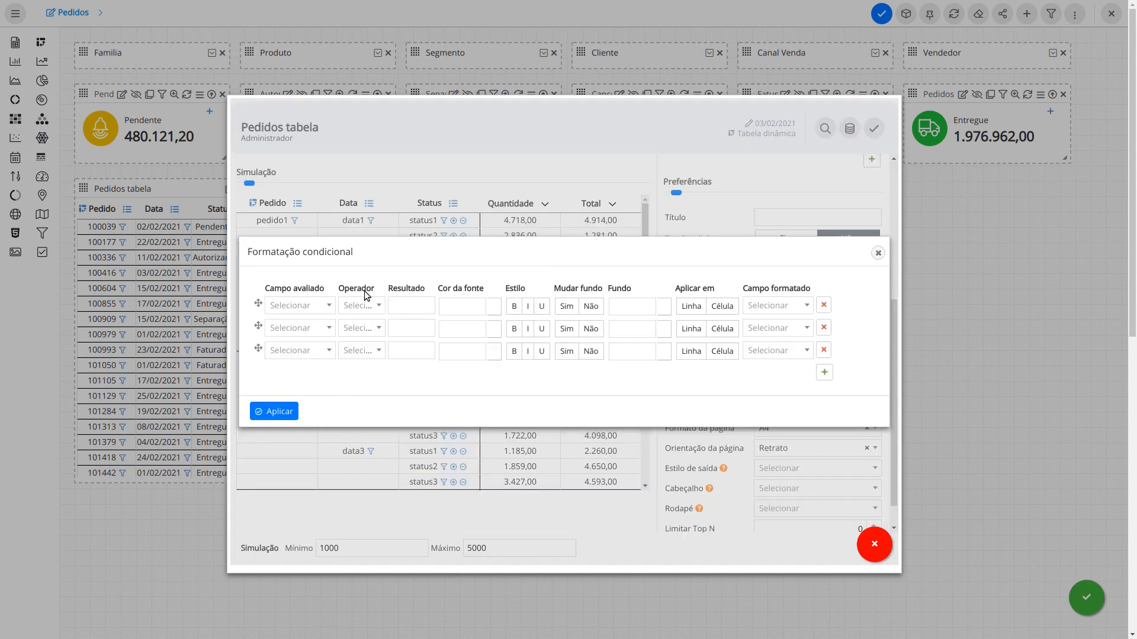
# Step: Create rule one with the condition Status equals Cancelado
pyautogui.click(299, 306)
pyautogui.write('st')
pyautogui.press('Return')
pyautogui.click(360, 305)
pyautogui.click(361, 348)
pyautogui.click(413, 307)
pyautogui.write('Cancelado')
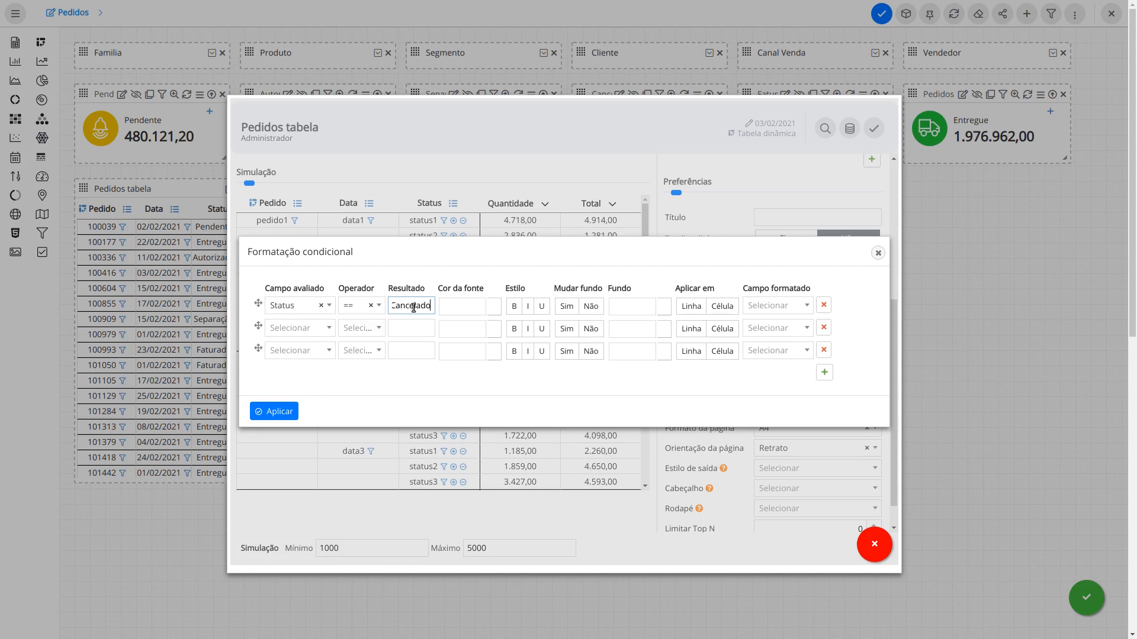
# Step: Give rule one white text and red #e22525 background on the whole row, formatting Total
pyautogui.click(467, 310)
pyautogui.moveTo(444, 349); pyautogui.dragTo(405, 311)
pyautogui.click(622, 306)
pyautogui.moveTo(646, 330); pyautogui.dragTo(646, 326)
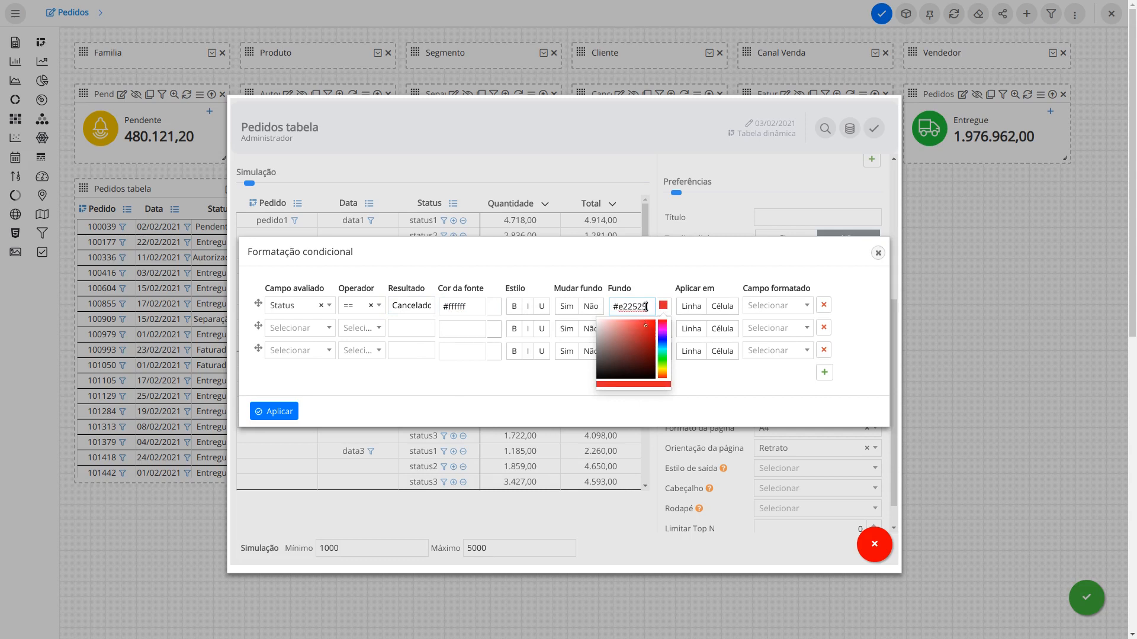
pyautogui.click(635, 276)
pyautogui.click(567, 306)
pyautogui.click(691, 307)
pyautogui.click(758, 306)
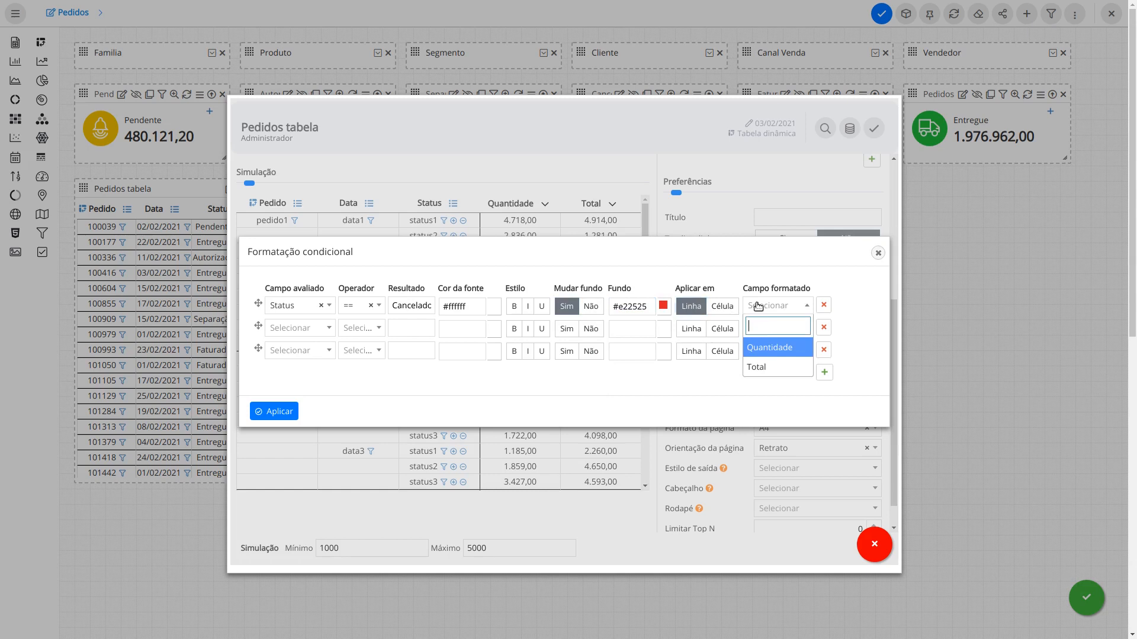
pyautogui.click(764, 367)
# Step: Create rule two with the condition Status equals Pendente
pyautogui.click(293, 329)
pyautogui.write('st')
pyautogui.press('Return')
pyautogui.click(361, 328)
pyautogui.click(355, 364)
pyautogui.click(409, 328)
pyautogui.write('Pendente')
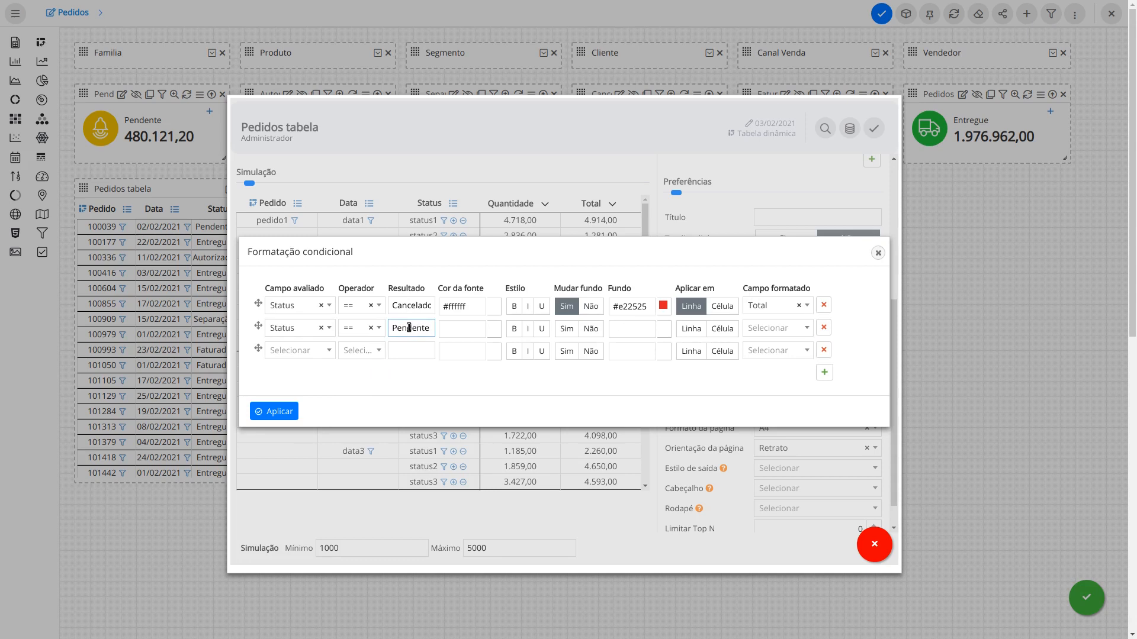
# Step: Give rule two a yellow #f6d648 background applied to the whole row
pyautogui.click(631, 328)
pyautogui.click(665, 392)
pyautogui.click(648, 378)
pyautogui.click(663, 393)
pyautogui.click(637, 344)
pyautogui.click(688, 335)
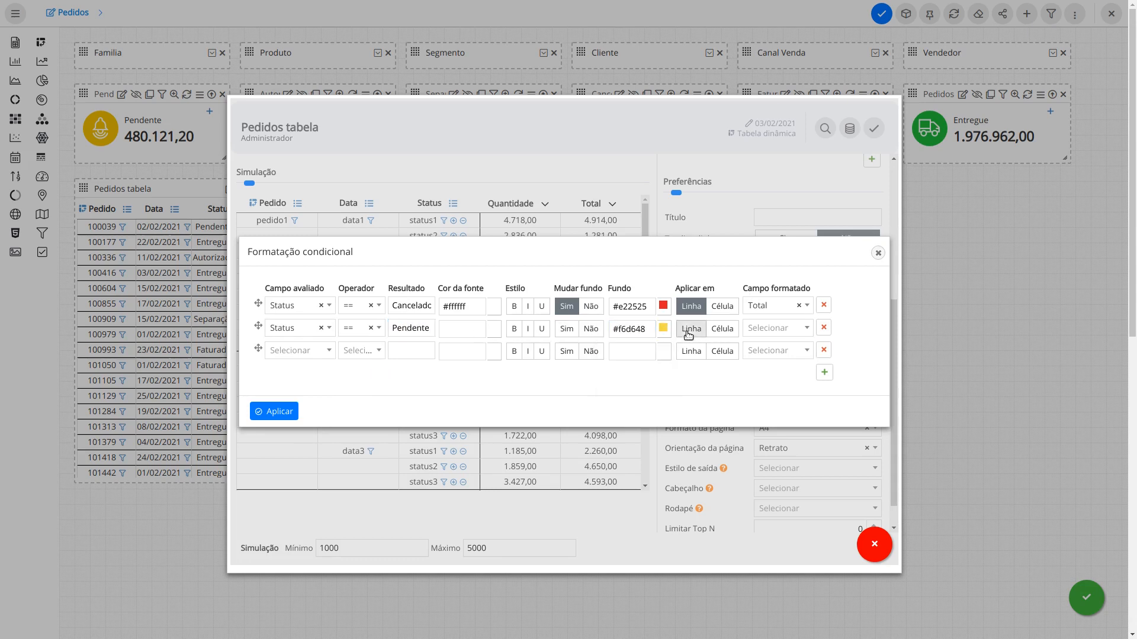
pyautogui.click(567, 330)
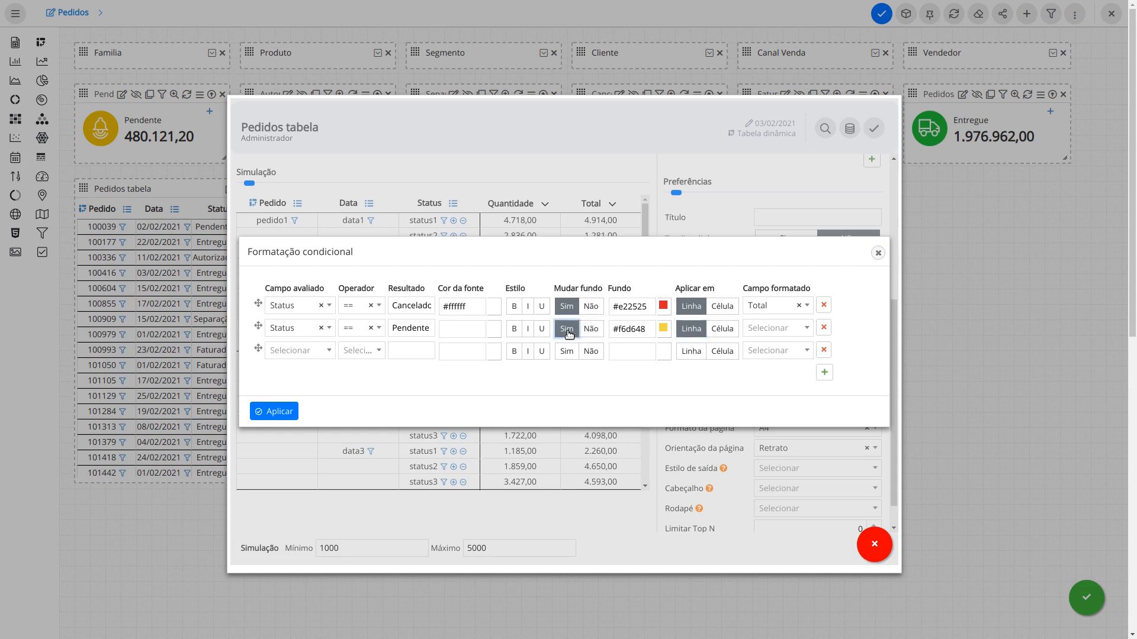
# Step: Create rule three with the condition Status equals Autorizado
pyautogui.click(299, 350)
pyautogui.write('st')
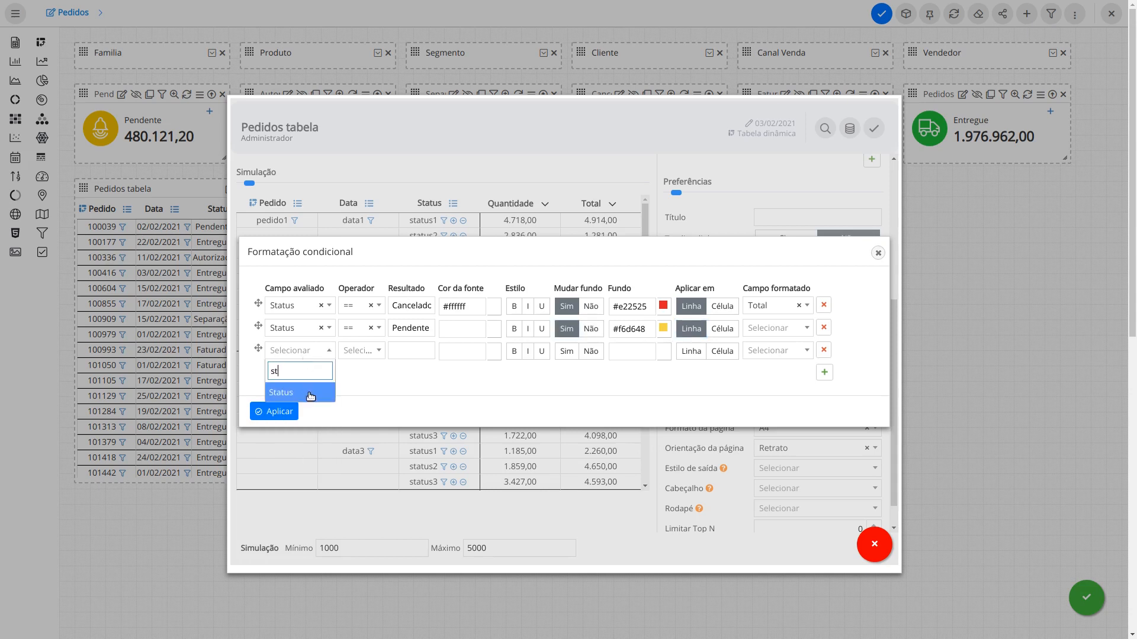
pyautogui.click(304, 392)
pyautogui.click(360, 350)
pyautogui.click(364, 391)
pyautogui.click(404, 351)
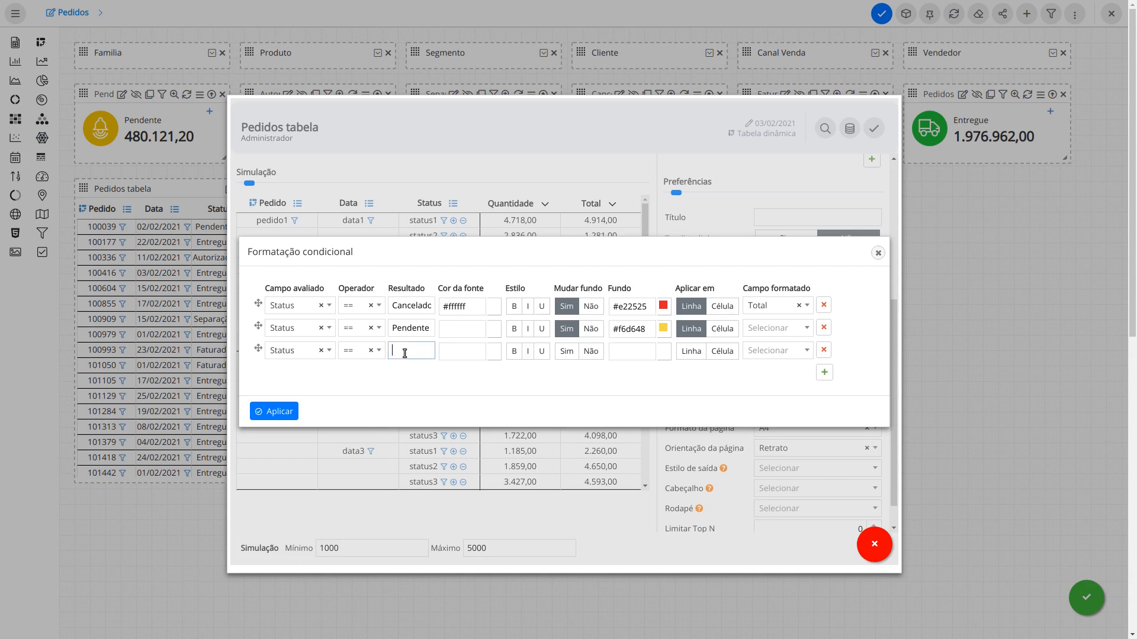
pyautogui.write('Autorizado')
# Step: Give rule three a light green #84ff55 row background, formatting the Total field
pyautogui.click(623, 352)
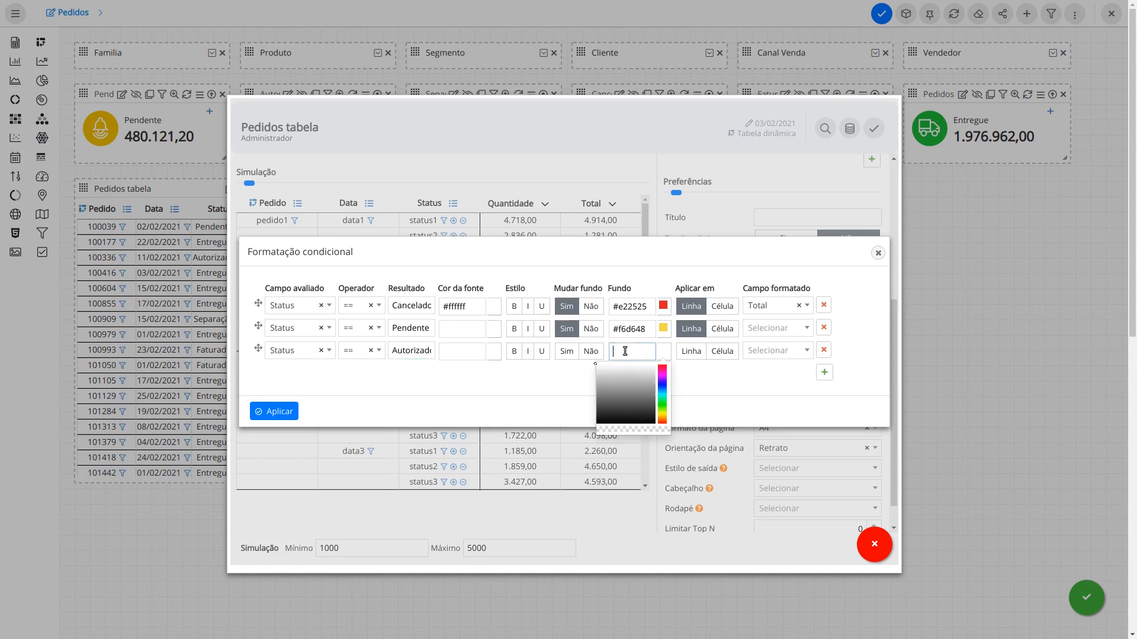
pyautogui.click(662, 406)
pyautogui.click(644, 391)
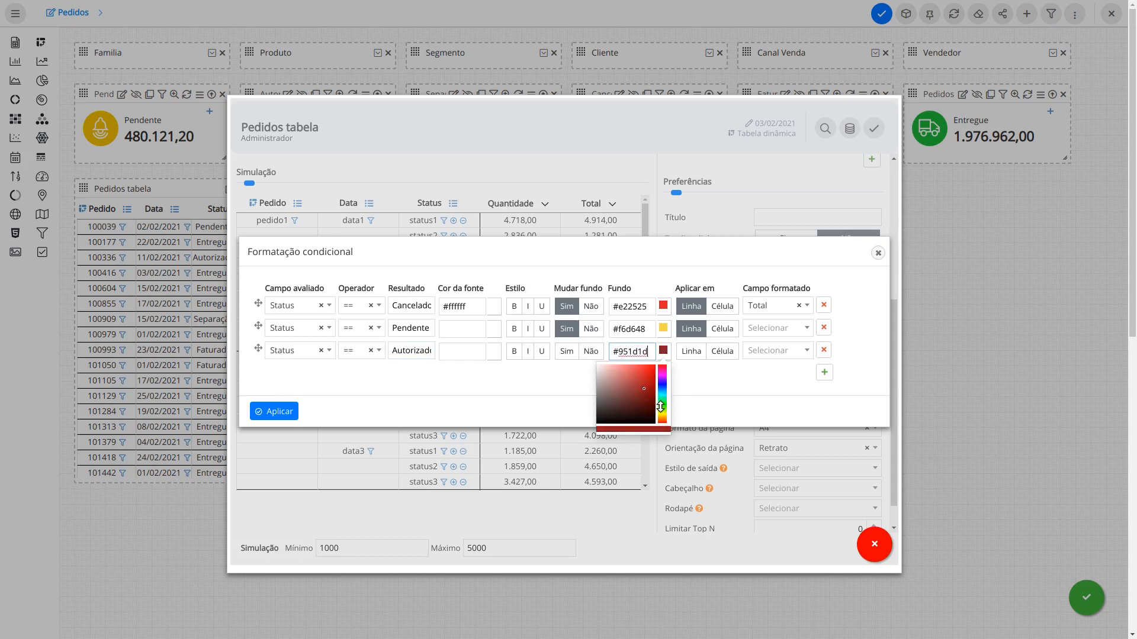
pyautogui.click(662, 407)
pyautogui.click(636, 365)
pyautogui.click(690, 349)
pyautogui.click(776, 350)
pyautogui.click(764, 388)
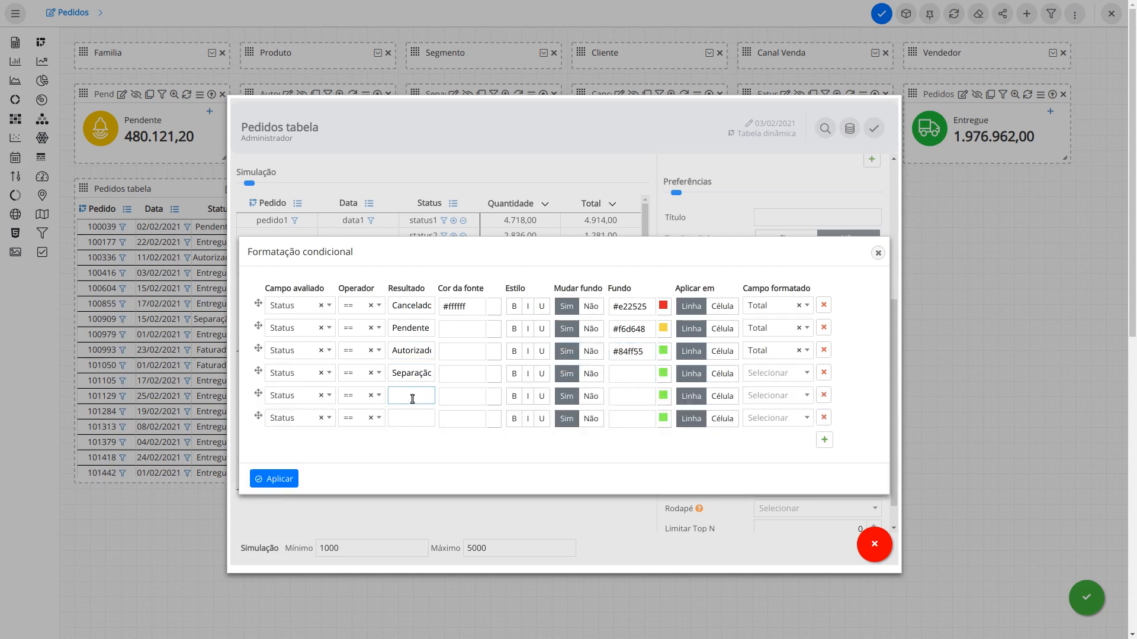
# Step: Enter Faturado and Entregue as the status values for rules five and six
pyautogui.write('Faturado')
pyautogui.click(426, 423)
pyautogui.write('Entregue')
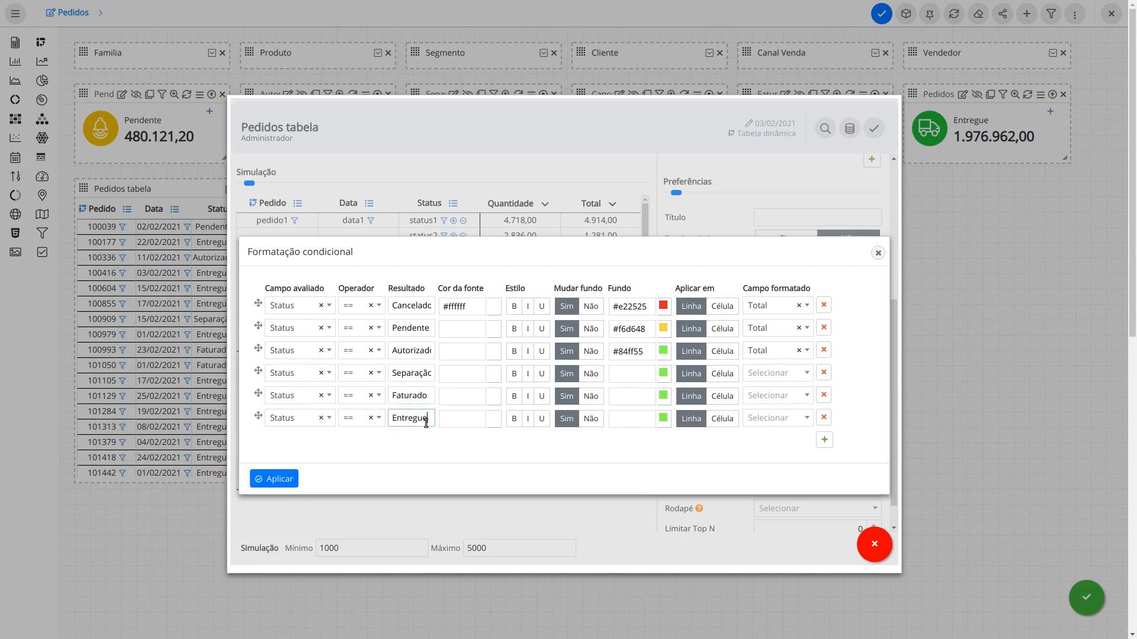
# Step: Set rule four's background to orange #ee9622 and rule five's to pink #e857f1
pyautogui.click(635, 381)
pyautogui.click(662, 436)
pyautogui.moveTo(647, 408); pyautogui.dragTo(647, 393)
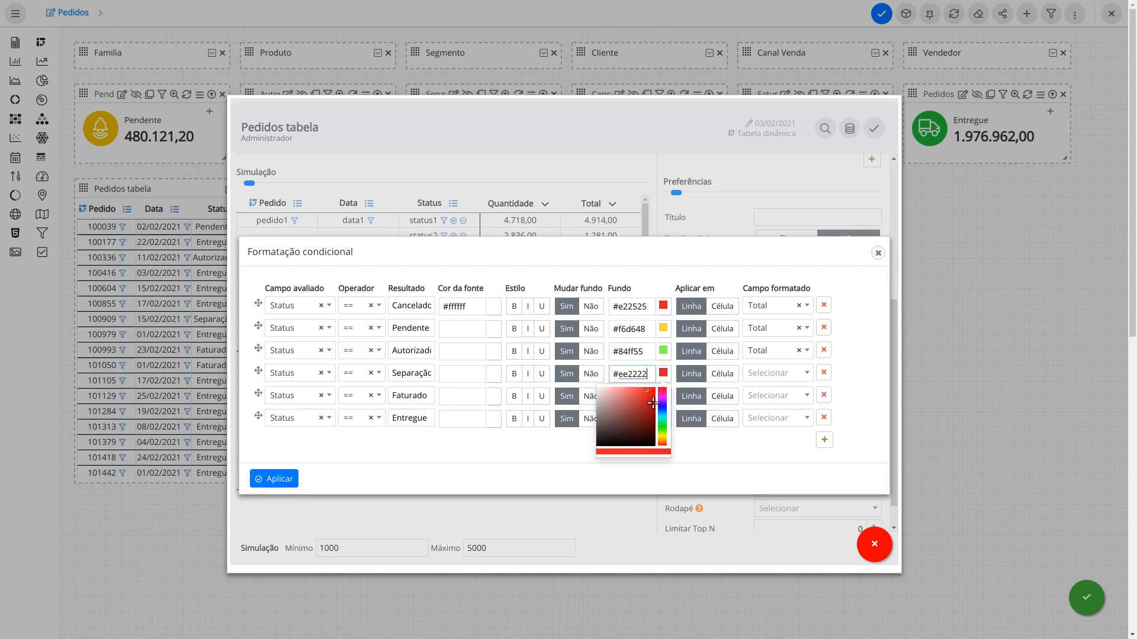
pyautogui.click(647, 399)
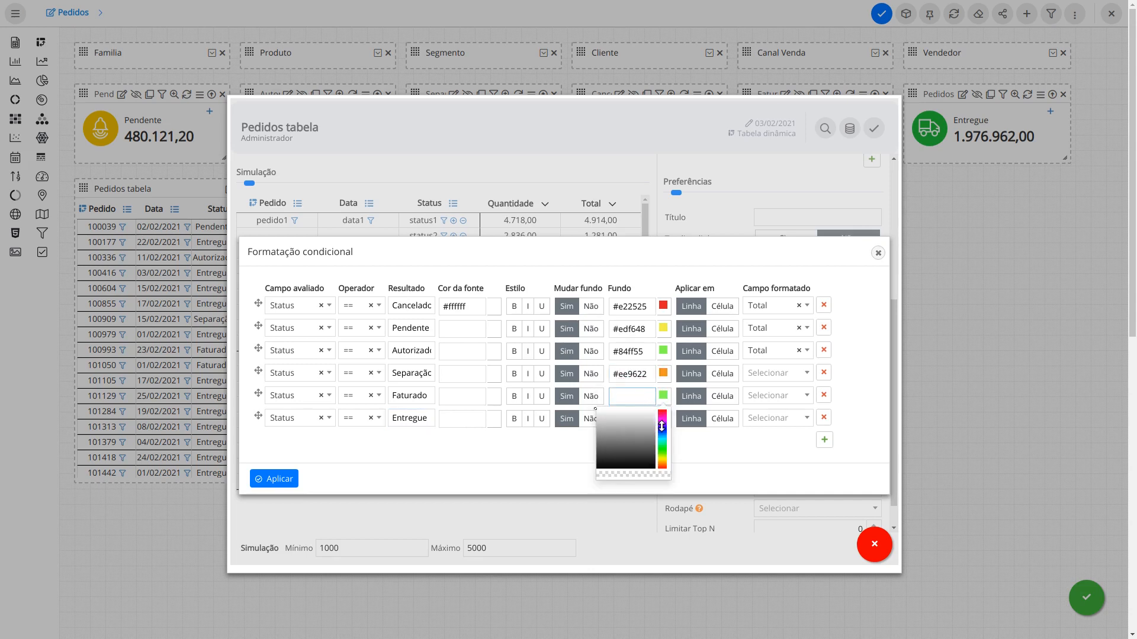
pyautogui.click(662, 431)
pyautogui.click(650, 421)
pyautogui.click(662, 419)
pyautogui.click(634, 412)
# Step: Set rule six's background to green #16b600
pyautogui.click(632, 419)
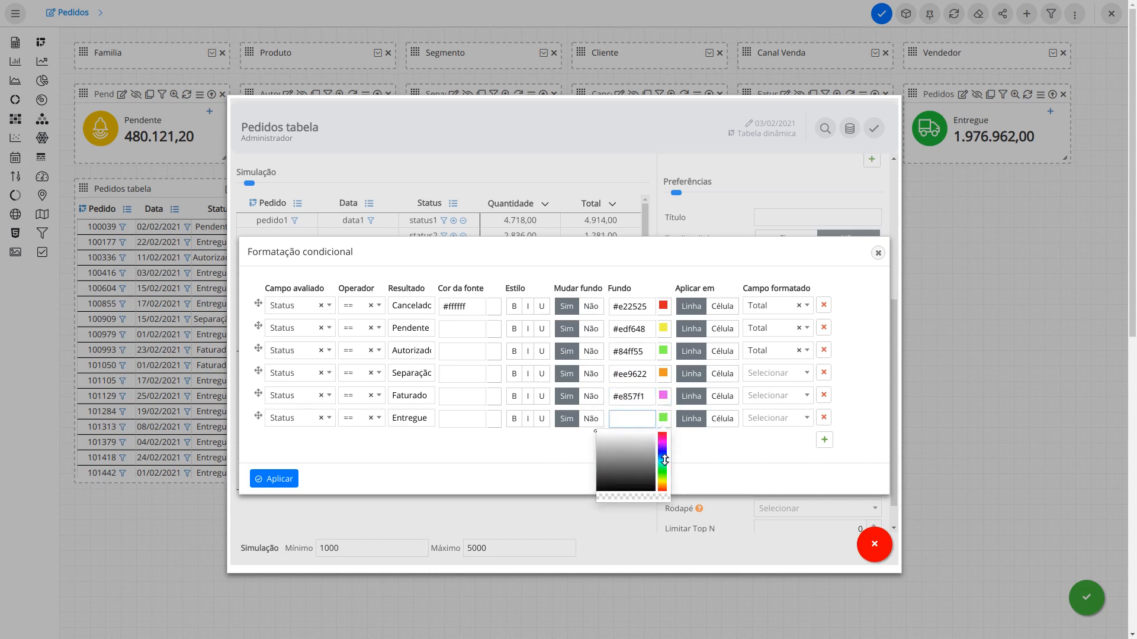
pyautogui.click(662, 434)
pyautogui.click(640, 441)
pyautogui.click(662, 472)
pyautogui.click(654, 448)
pyautogui.click(564, 455)
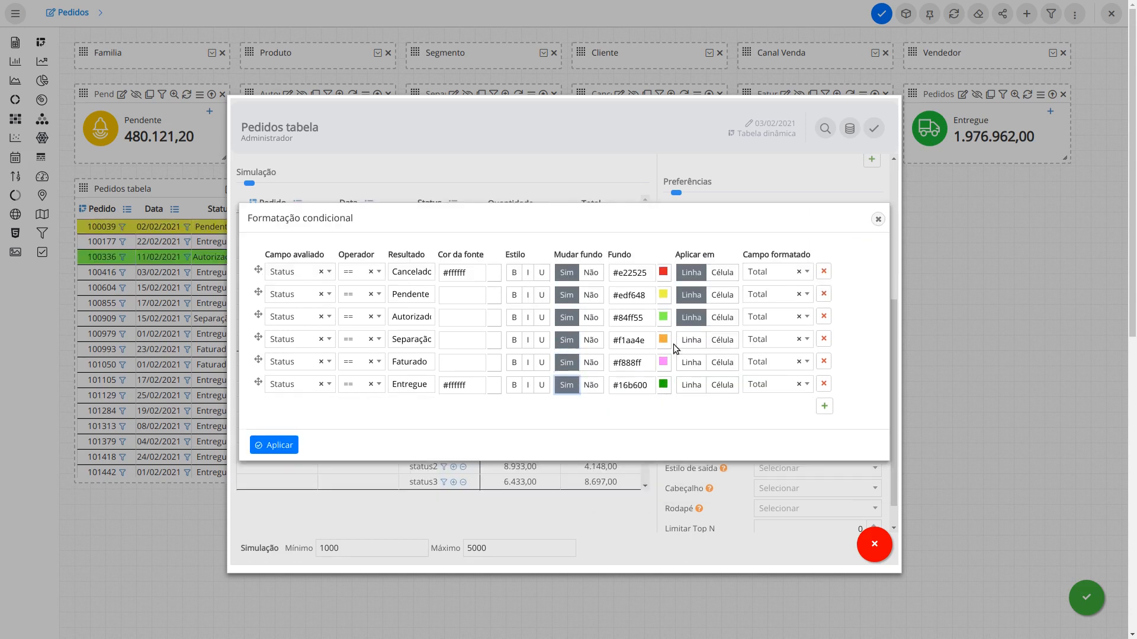
# Step: Apply rules four to six to the whole row (Linha) and apply all six rules
pyautogui.click(684, 341)
pyautogui.click(692, 367)
pyautogui.click(691, 384)
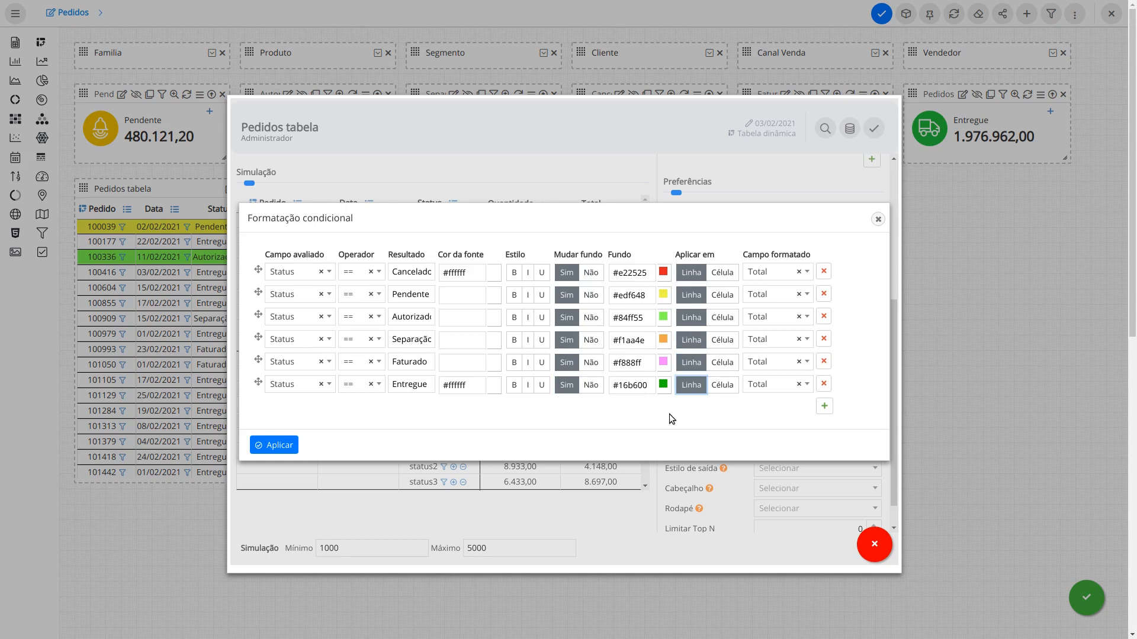
pyautogui.click(274, 446)
# Step: Save the Pedidos tabela widget settings to show the status-coloured rows
pyautogui.click(873, 129)
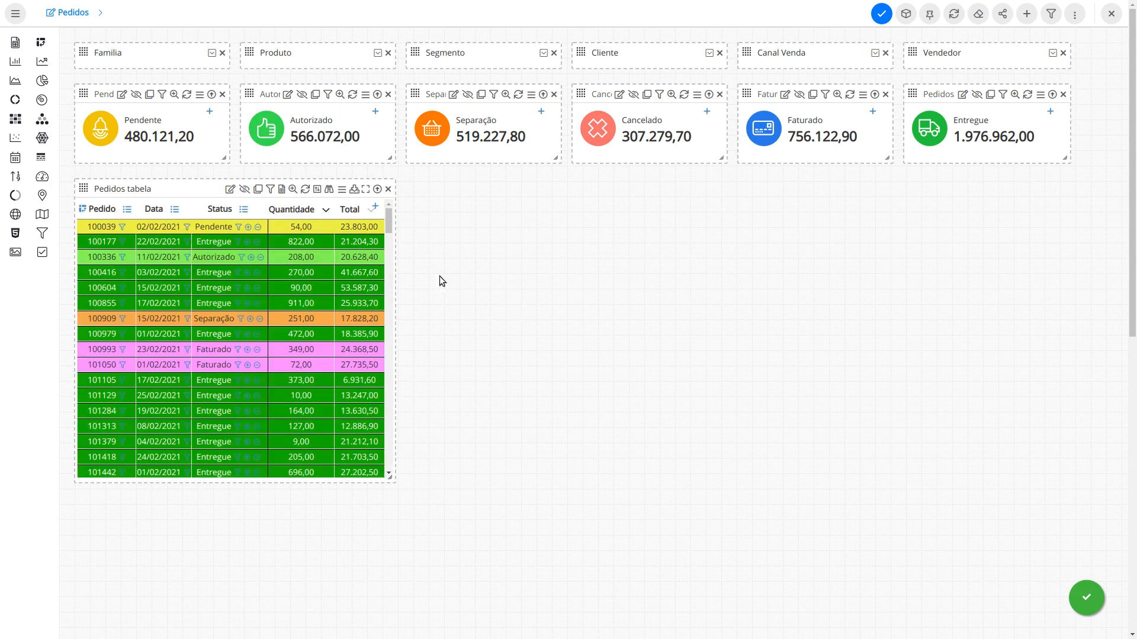
pyautogui.moveTo(389, 219)
pyautogui.mouseDown()
pyautogui.moveTo(395, 316)
pyautogui.moveTo(383, 354)
pyautogui.moveTo(379, 220)
pyautogui.mouseUp()
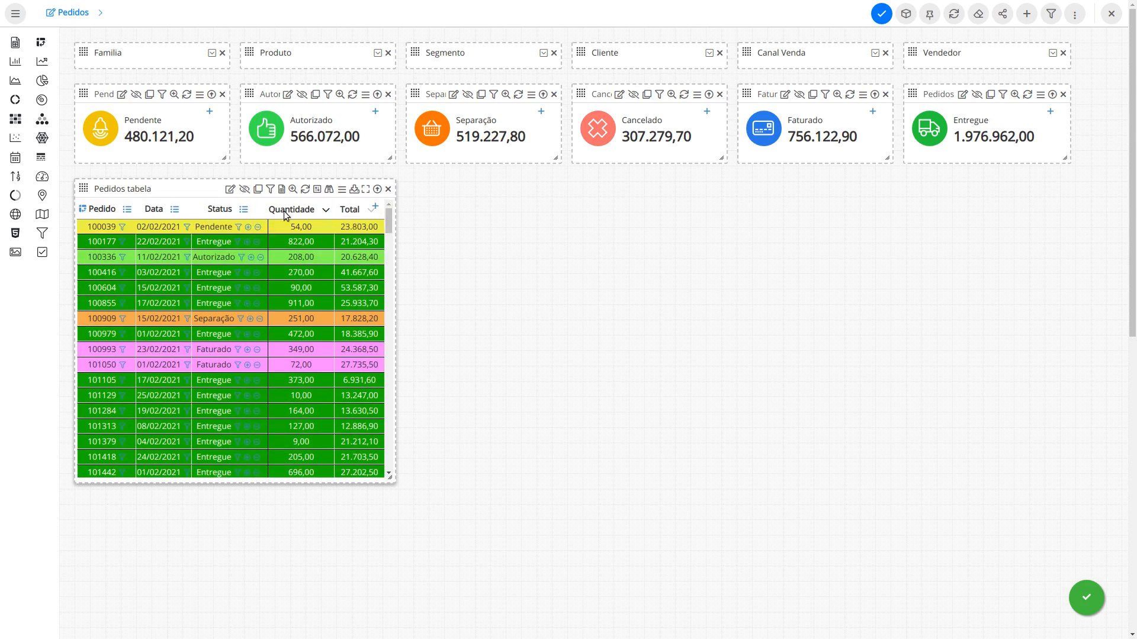
# Step: Reopen the formatting rules and change the Entregue rule's background to green #2ed218
pyautogui.click(230, 189)
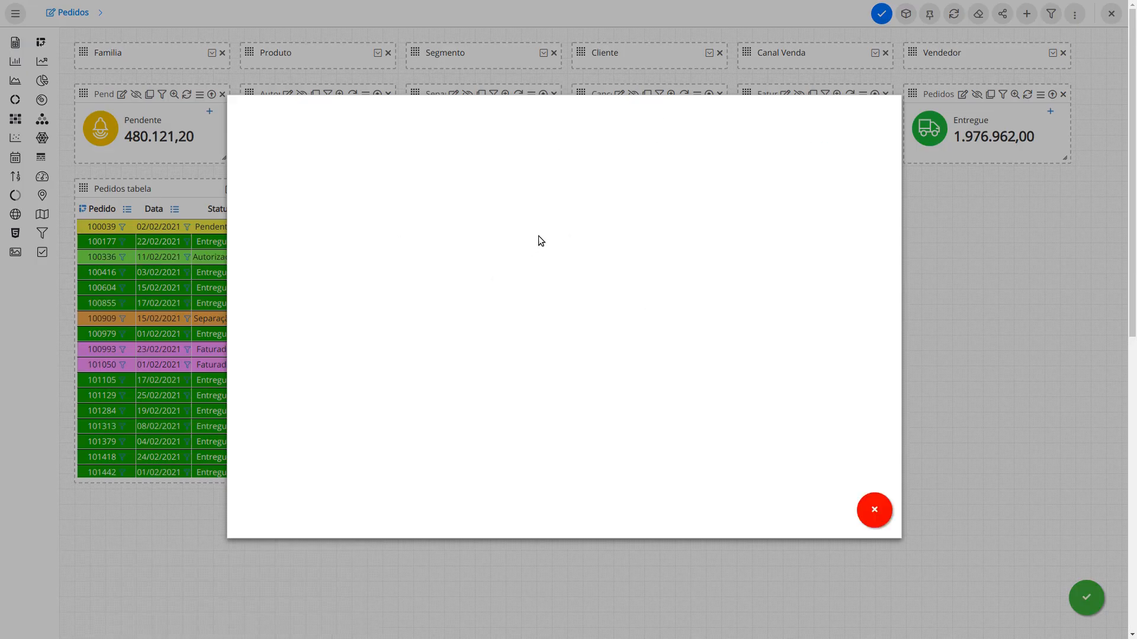
pyautogui.scroll(-5, 740, 361)
pyautogui.click(777, 406)
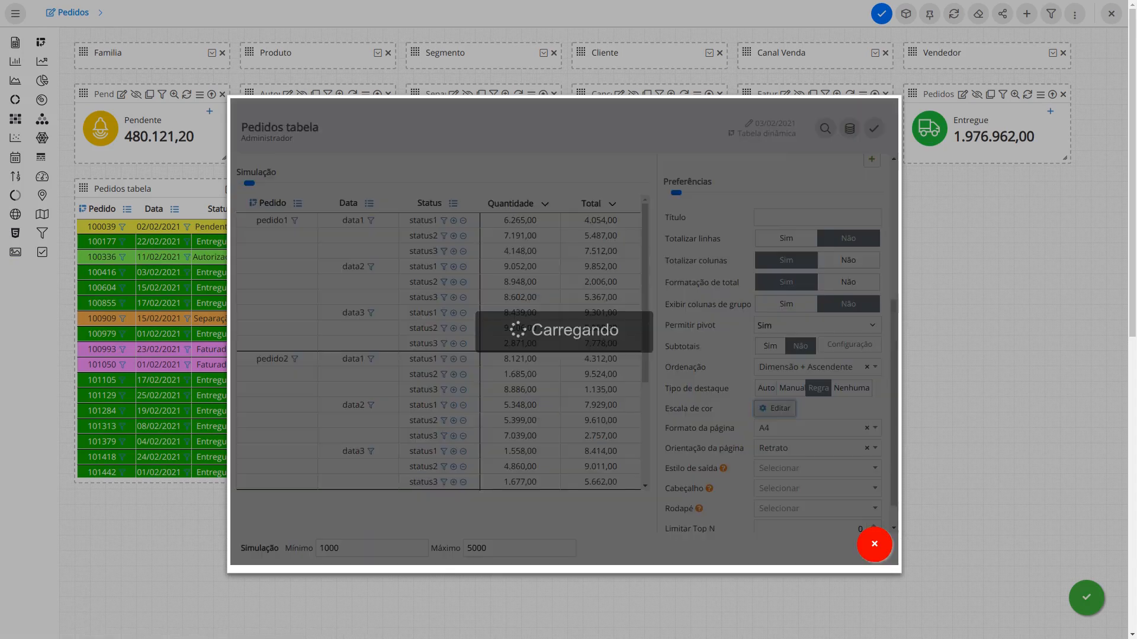
pyautogui.click(647, 386)
pyautogui.click(648, 409)
pyautogui.click(728, 426)
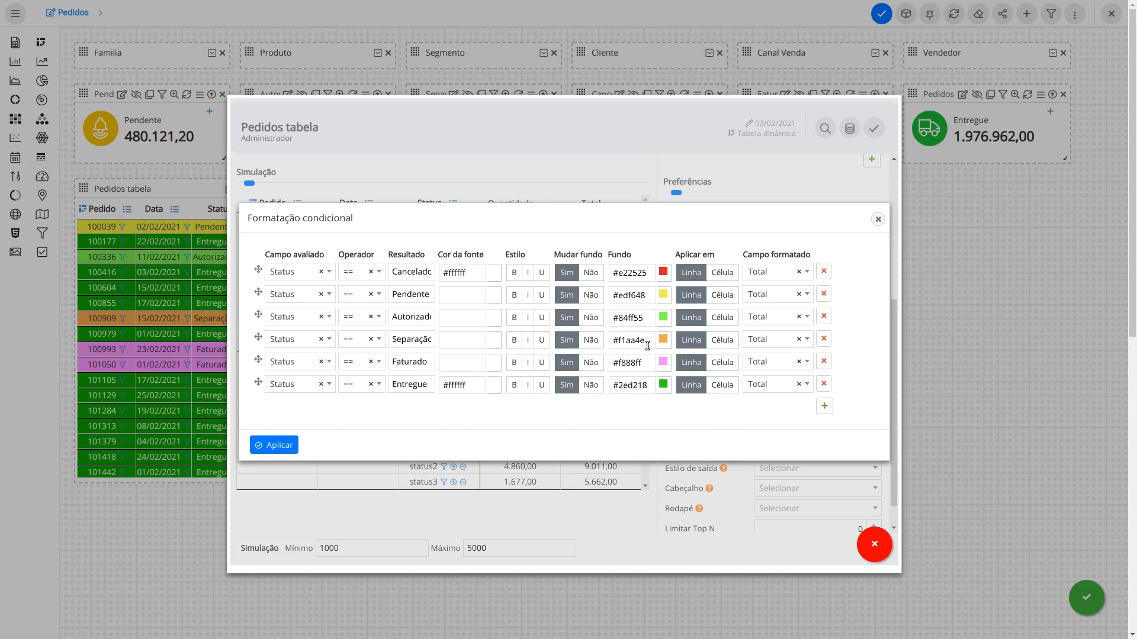
# Step: Change the Cancelado rule's background to red #ff4a4a and apply the rules
pyautogui.click(642, 276)
pyautogui.click(638, 286)
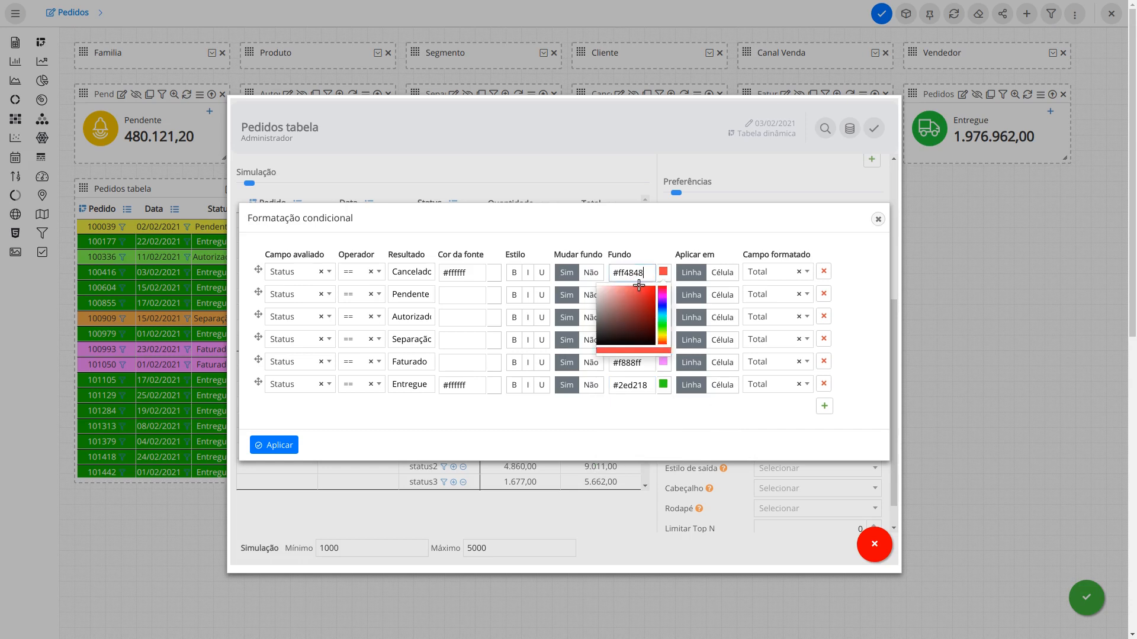
pyautogui.click(558, 416)
pyautogui.click(275, 446)
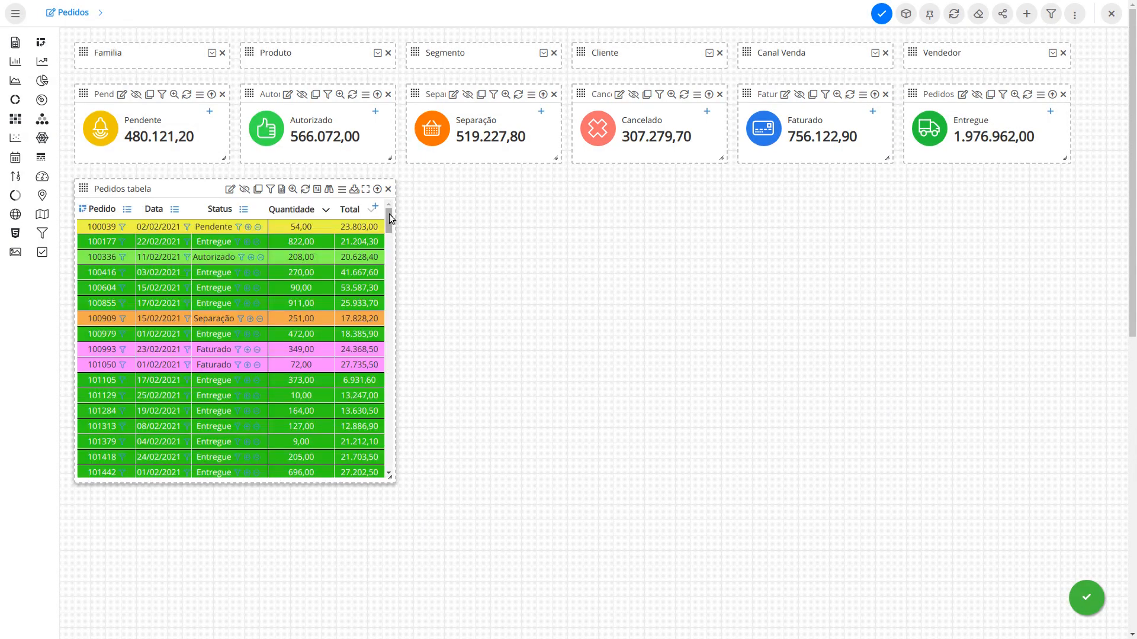
pyautogui.moveTo(388, 214)
pyautogui.mouseDown()
pyautogui.moveTo(402, 296)
pyautogui.moveTo(394, 363)
pyautogui.moveTo(388, 200)
pyautogui.mouseUp()
pyautogui.click(175, 209)
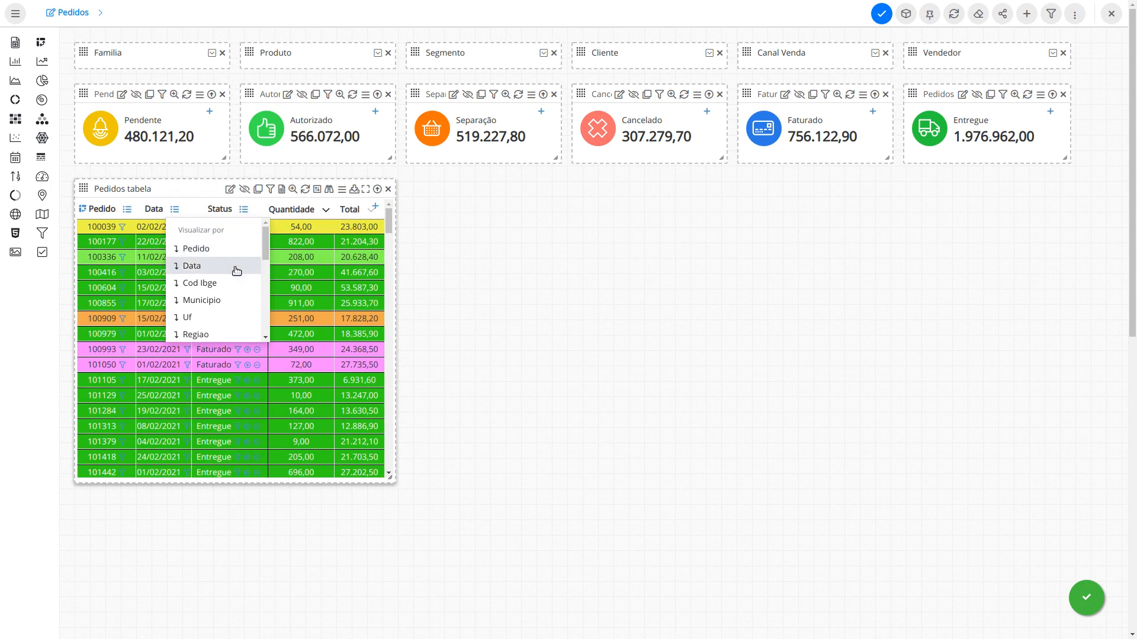
pyautogui.click(233, 300)
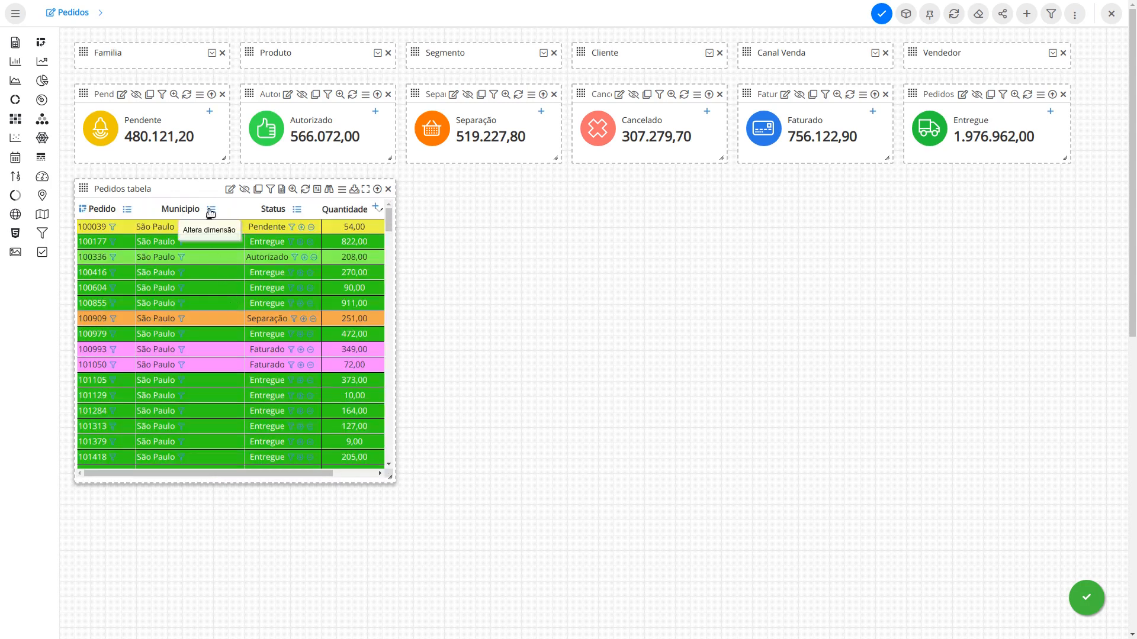
pyautogui.click(305, 189)
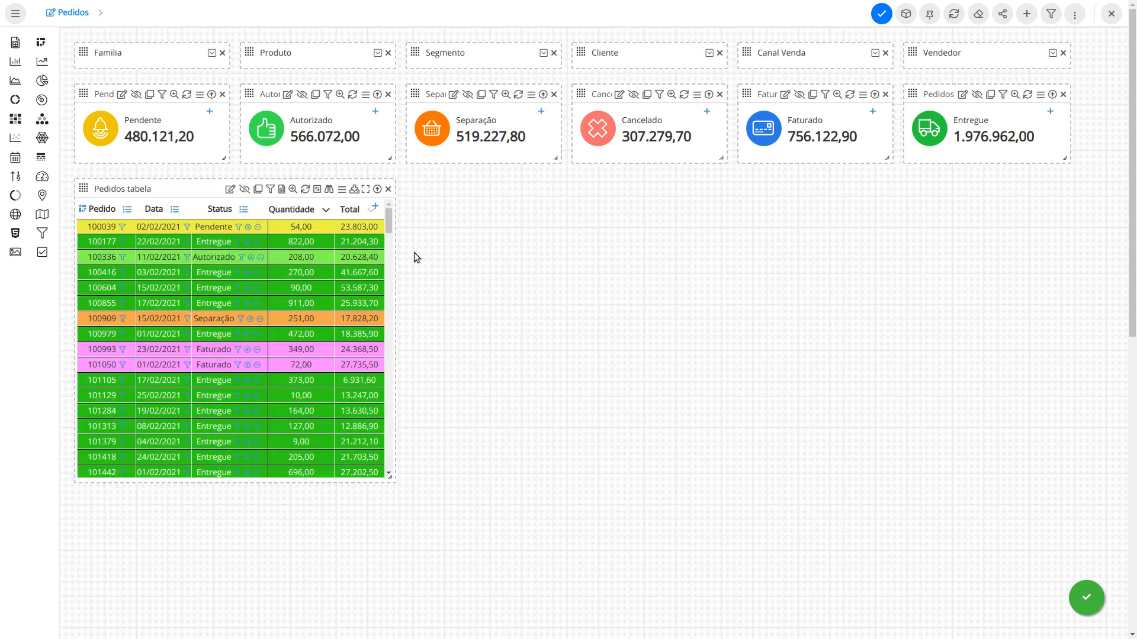
# Step: Export Pedidos tabela as PDF from its toolbar
pyautogui.click(357, 189)
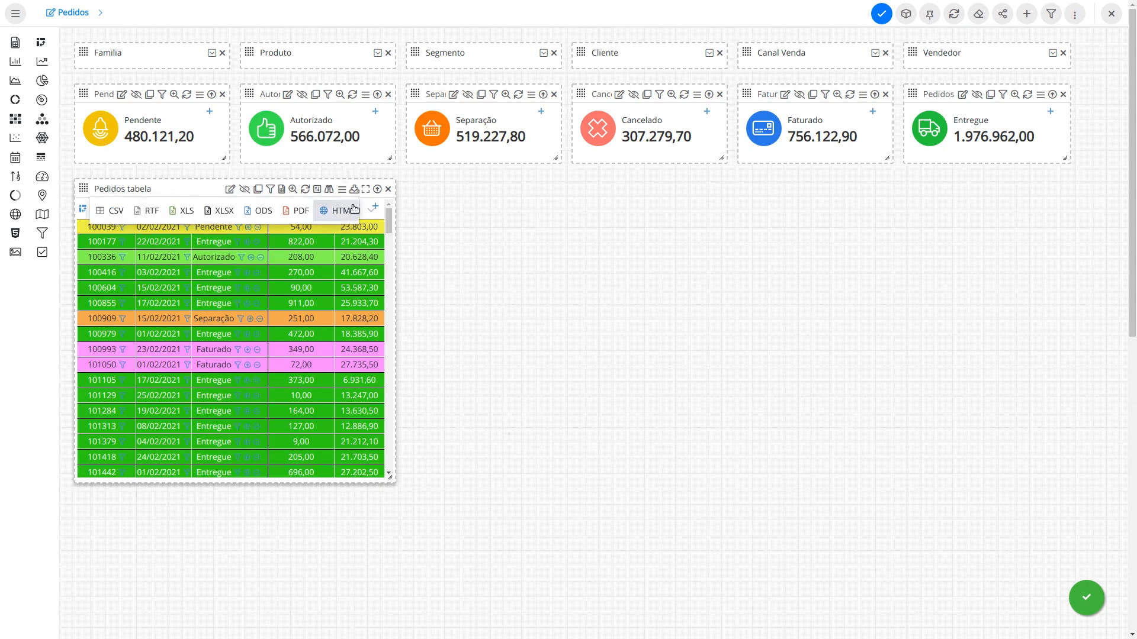
pyautogui.click(297, 213)
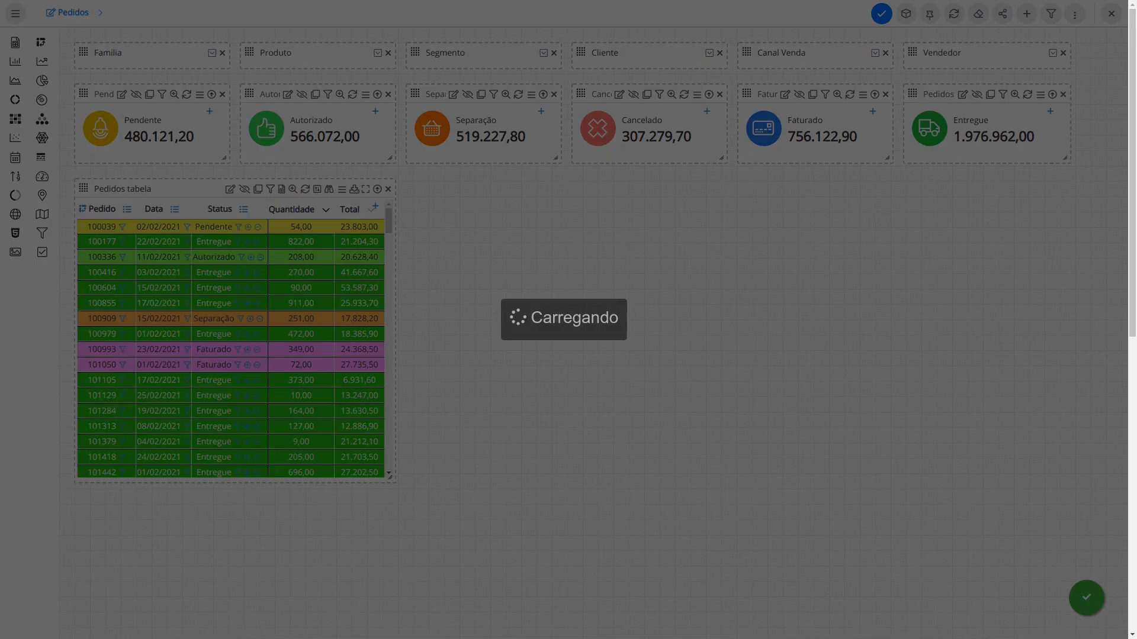